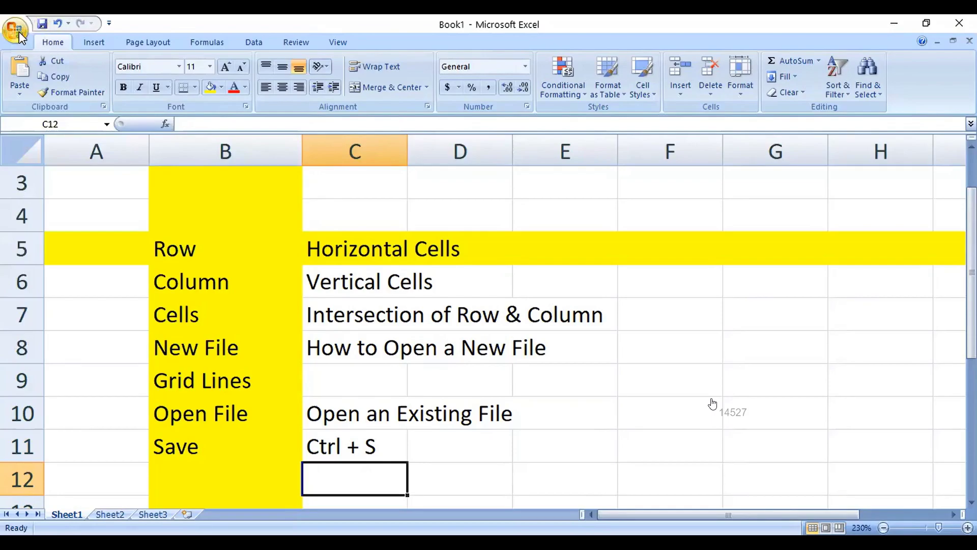
Step: Save the workbook to the Desktop as an Excel Workbook named "Spreadsheet Explanation"
{"action": "key", "text": "alt+f"}
{"action": "left_click", "coordinate": [361, 447]}
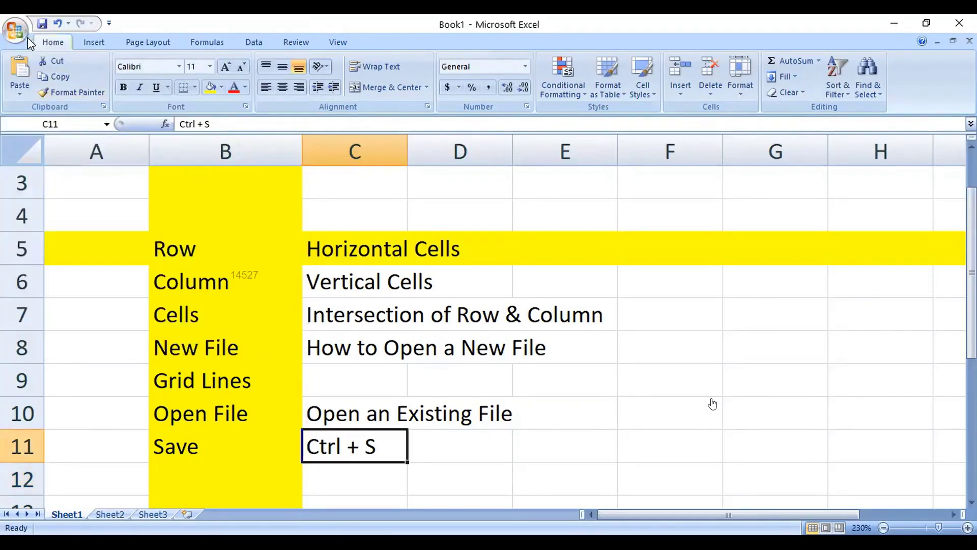
{"action": "left_click", "coordinate": [43, 24]}
{"action": "left_click", "coordinate": [338, 67]}
{"action": "left_click", "coordinate": [358, 87]}
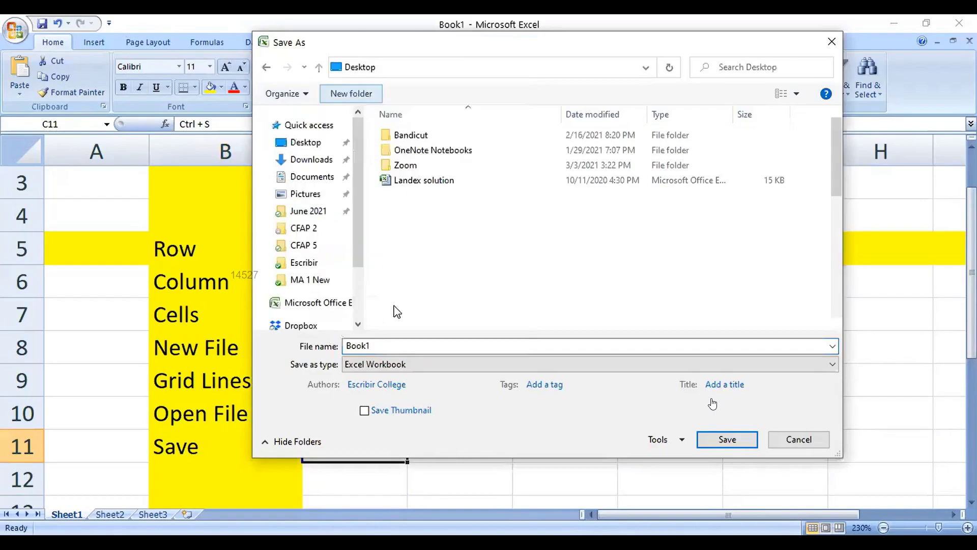
{"action": "double_click", "coordinate": [380, 346]}
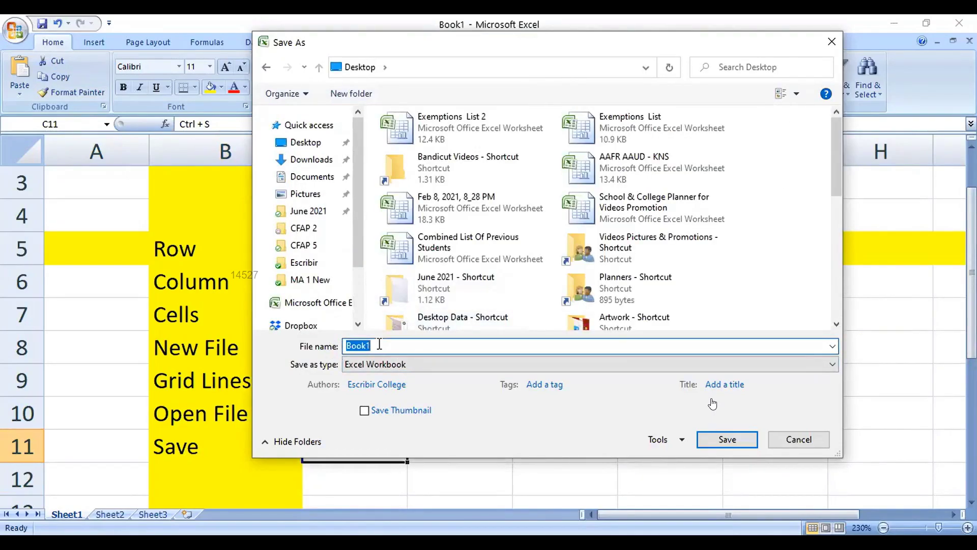
{"action": "type", "text": "Spreadsheet Explanation"}
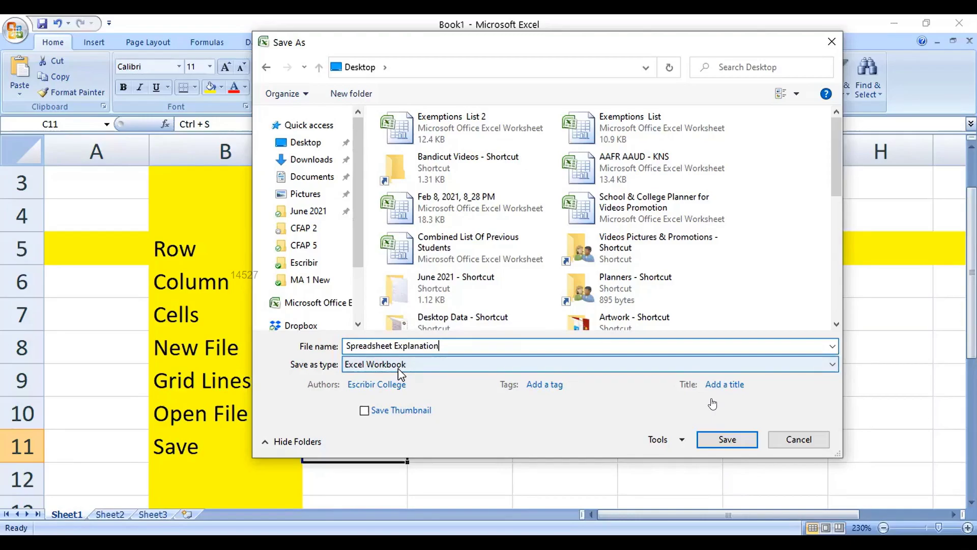
{"action": "left_click", "coordinate": [751, 442]}
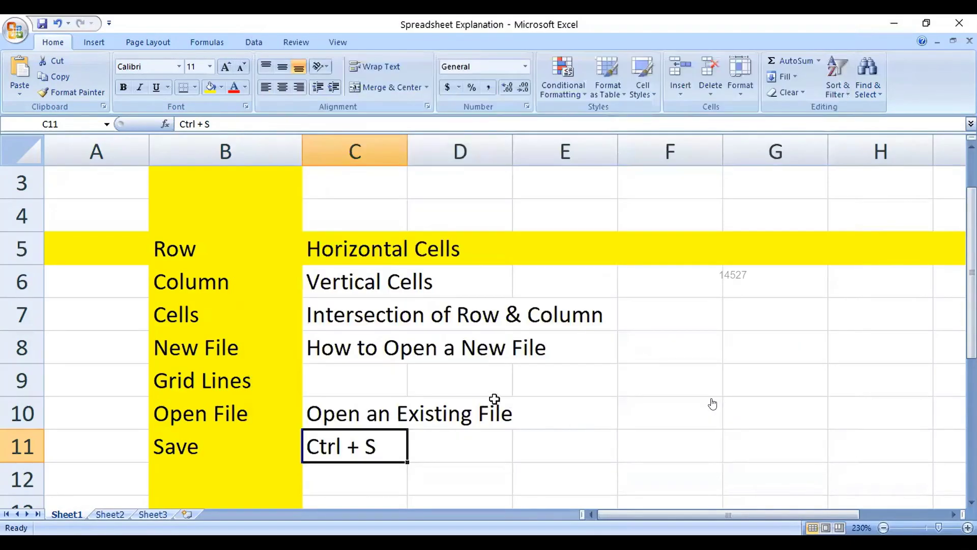
Step: Enter "Save the Existing File" in cell D11, beside the Ctrl + S entry
{"action": "left_click", "coordinate": [198, 446]}
{"action": "left_click", "coordinate": [344, 444]}
{"action": "left_click", "coordinate": [431, 446]}
{"action": "type", "text": "Save the xis"}
{"action": "key", "text": "BackSpace"}
{"action": "key", "text": "BackSpace"}
{"action": "key", "text": "BackSpace"}
{"action": "type", "text": "Esti"}
{"action": "key", "text": "BackSpace"}
{"action": "key", "text": "BackSpace"}
{"action": "key", "text": "BackSpace"}
{"action": "type", "text": "xisting File"}
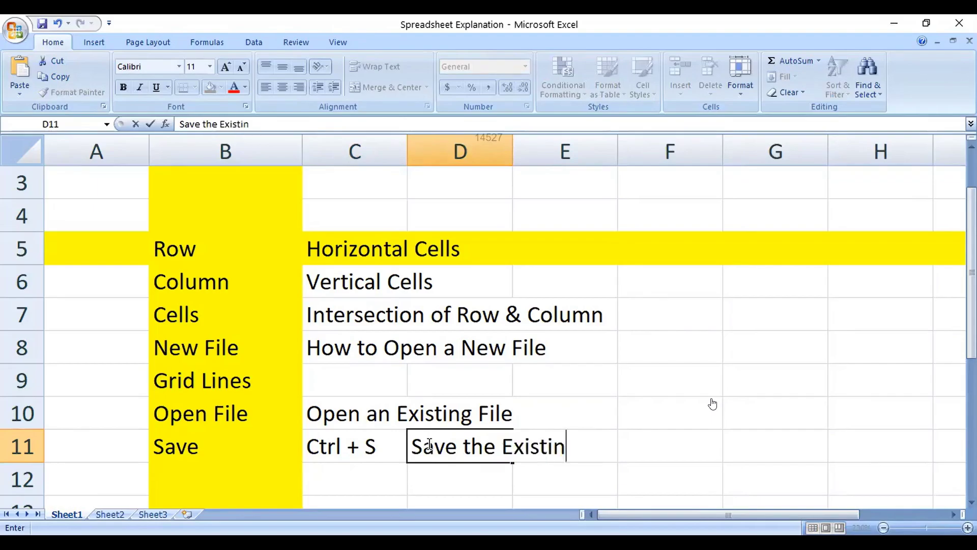
{"action": "key", "text": "Return"}
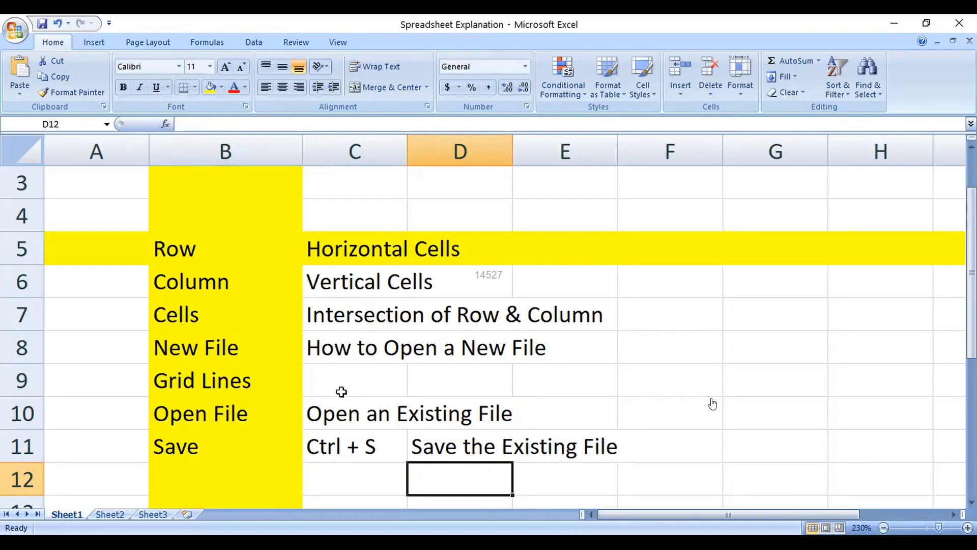
Step: Enter the label "Save As" in cell B12, below the Save entry
{"action": "scroll", "coordinate": [292, 419], "scroll_direction": "down", "scroll_amount": 1}
{"action": "left_click", "coordinate": [231, 383]}
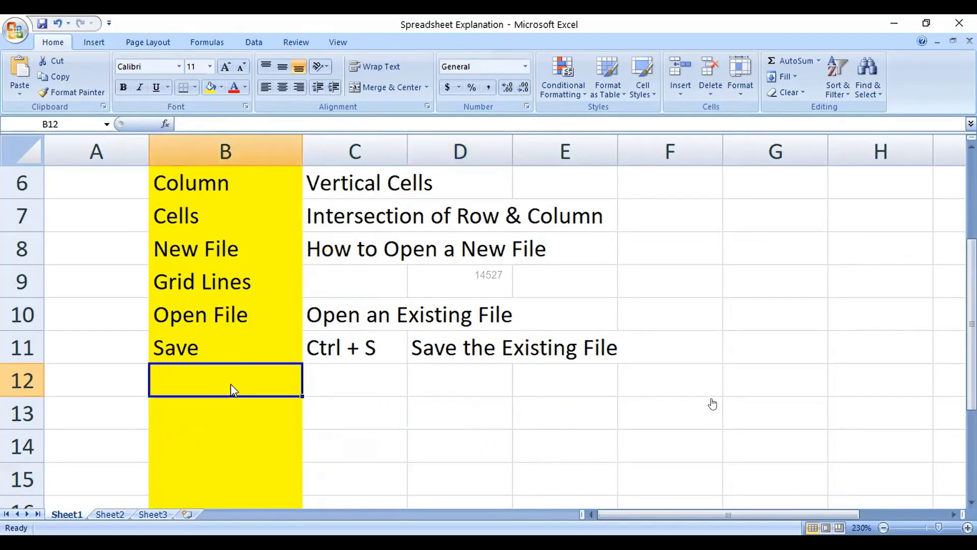
{"action": "type", "text": "Save As"}
{"action": "key", "text": "Tab"}
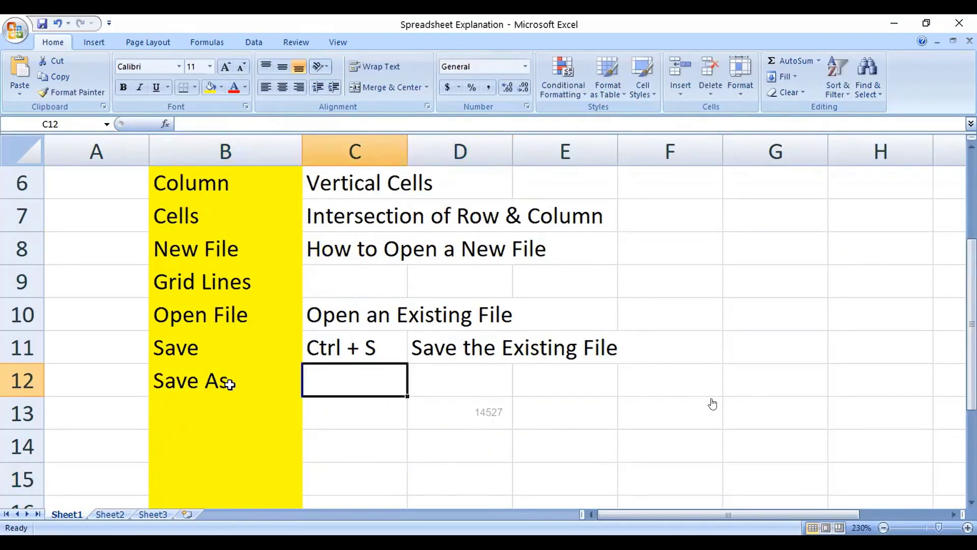
Step: Examine the Save As format choices and the Save As dialog, closing it without saving
{"action": "scroll", "coordinate": [229, 382], "scroll_direction": "up", "scroll_amount": 2}
{"action": "left_click", "coordinate": [15, 30]}
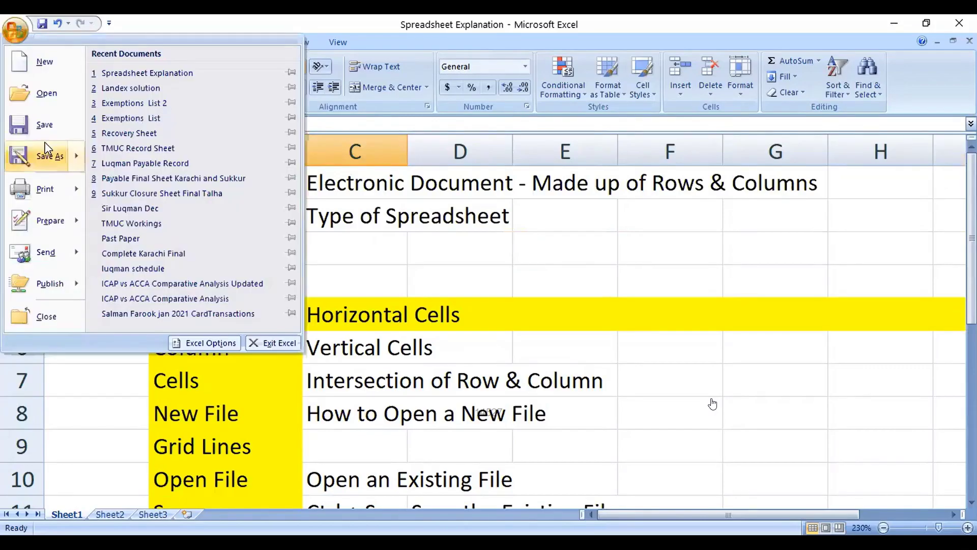
{"action": "mouse_move", "coordinate": [46, 148]}
{"action": "left_click", "coordinate": [330, 408]}
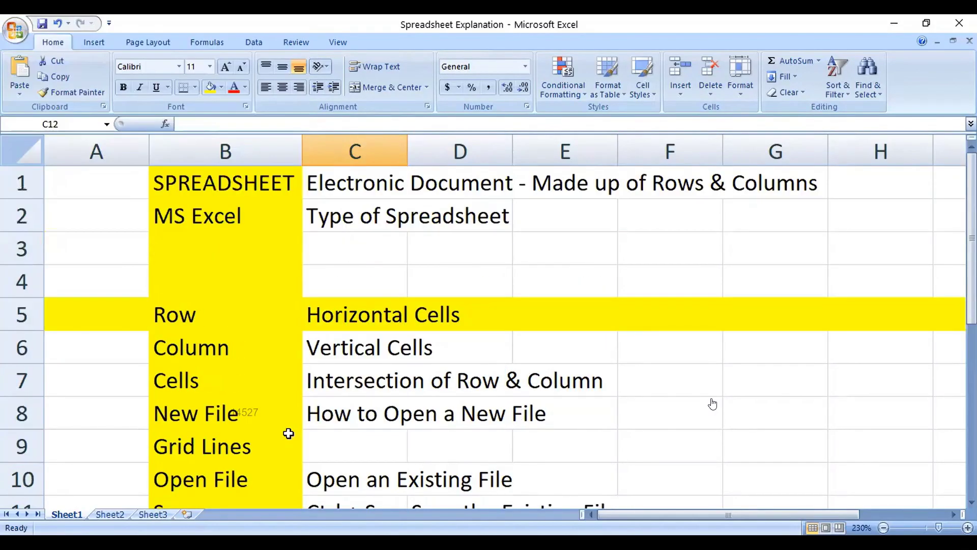
{"action": "left_click", "coordinate": [15, 29]}
{"action": "mouse_move", "coordinate": [46, 156]}
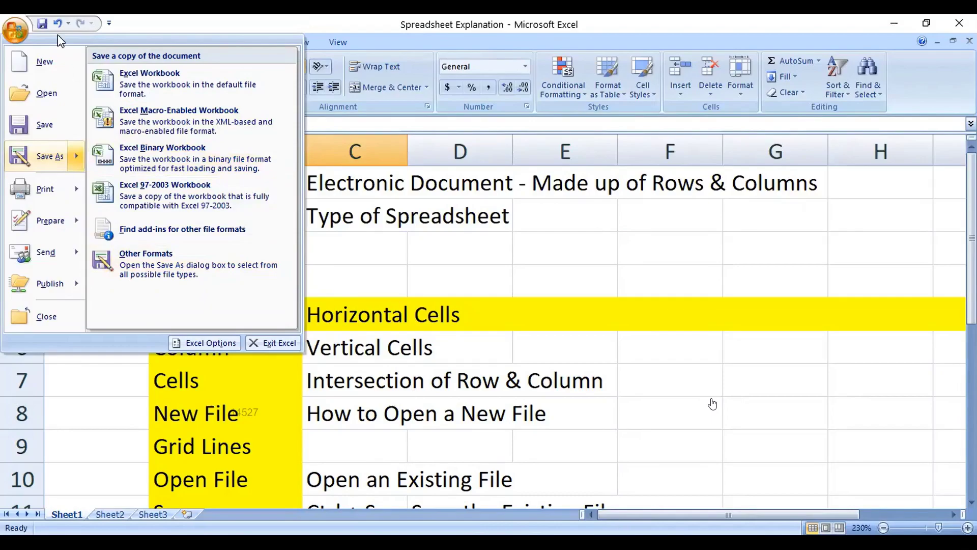
{"action": "left_click", "coordinate": [31, 54]}
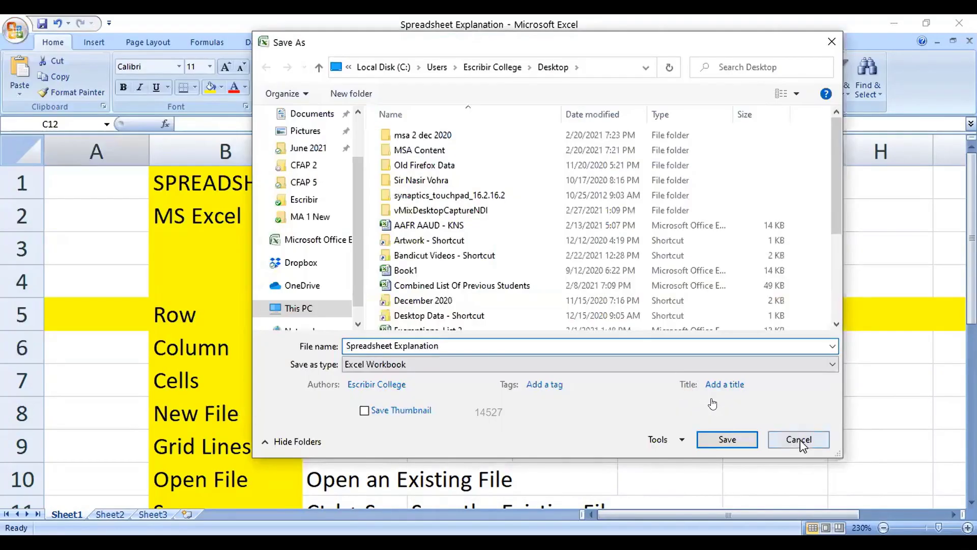
{"action": "left_click", "coordinate": [799, 440]}
Step: Look through the file types offered for saving the workbook, including Excel Template, and cancel without saving
{"action": "left_click", "coordinate": [9, 33]}
{"action": "mouse_move", "coordinate": [66, 157]}
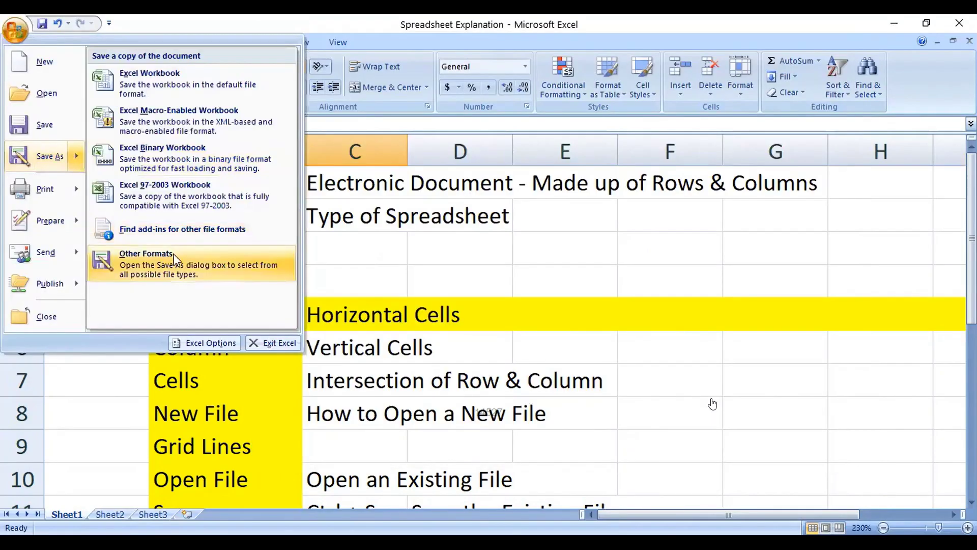
{"action": "left_click", "coordinate": [426, 365]}
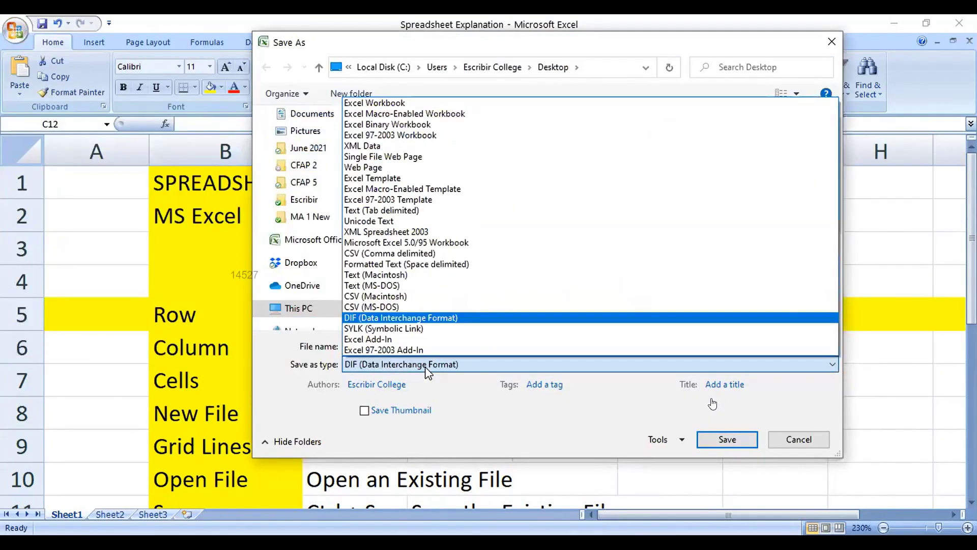
{"action": "key", "text": "Down"}
{"action": "key", "text": "Down"}
{"action": "key", "text": "Down"}
{"action": "key", "text": "Up"}
{"action": "key", "text": "Up"}
{"action": "key", "text": "Up"}
{"action": "key", "text": "Up"}
{"action": "key", "text": "Up"}
{"action": "key", "text": "Up"}
{"action": "key", "text": "Up"}
{"action": "key", "text": "Up"}
{"action": "key", "text": "Up"}
{"action": "key", "text": "Up"}
{"action": "key", "text": "Up"}
{"action": "key", "text": "Up"}
{"action": "key", "text": "Up"}
{"action": "key", "text": "Up"}
{"action": "key", "text": "Up"}
{"action": "key", "text": "Up"}
{"action": "key", "text": "Up"}
{"action": "key", "text": "Up"}
{"action": "key", "text": "Up"}
{"action": "key", "text": "Up"}
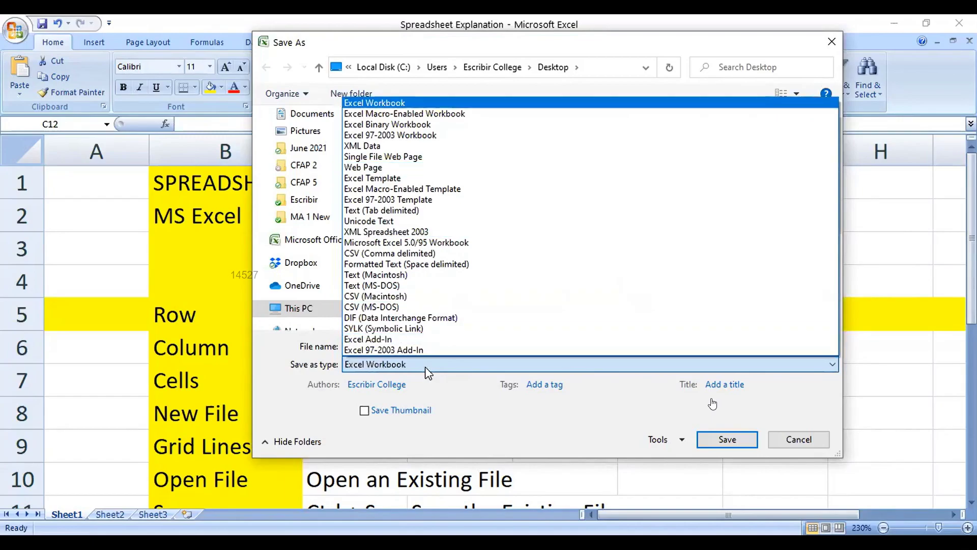
{"action": "key", "text": "Down"}
{"action": "key", "text": "Down"}
{"action": "key", "text": "Down"}
{"action": "key", "text": "Down"}
{"action": "key", "text": "Down"}
{"action": "key", "text": "Down"}
{"action": "key", "text": "Down"}
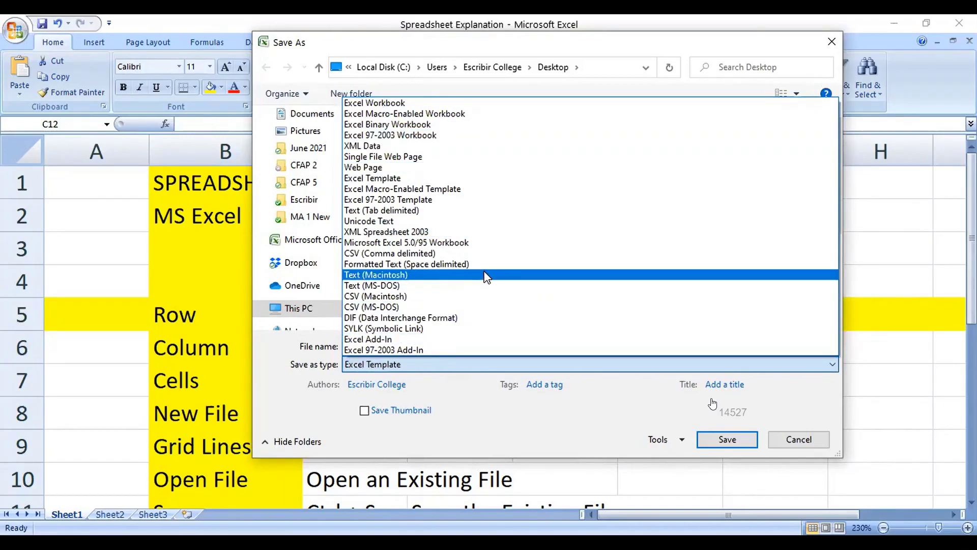
{"action": "left_click", "coordinate": [788, 436]}
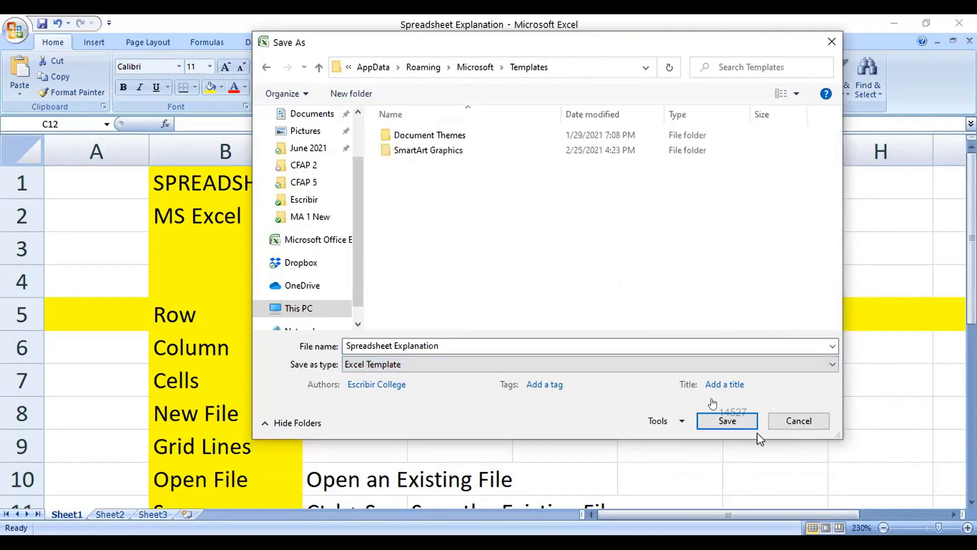
{"action": "left_click", "coordinate": [784, 418]}
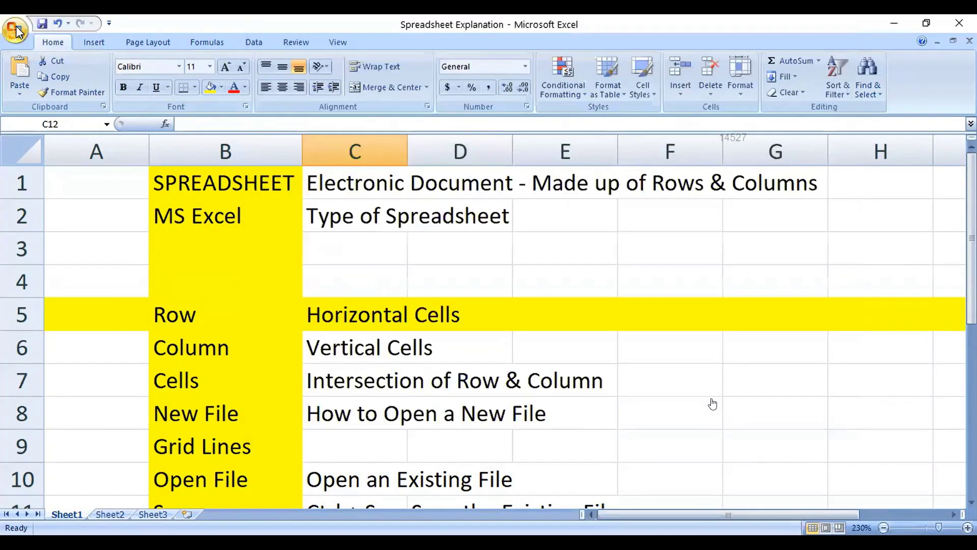
Step: Save a copy of the workbook to the Desktop as "Spreadsheet Explanation 2" in Excel Workbook format
{"action": "left_click", "coordinate": [16, 29]}
{"action": "left_click", "coordinate": [51, 156]}
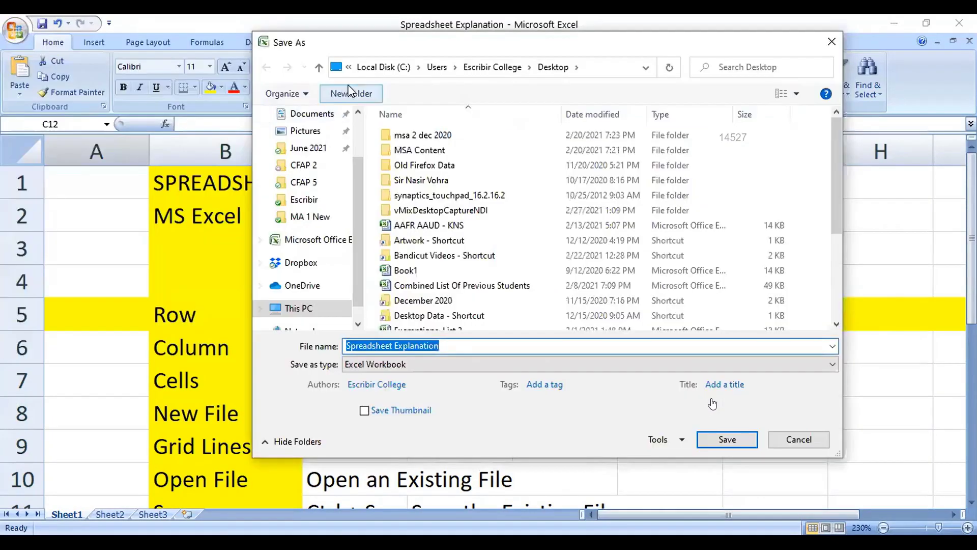
{"action": "left_click", "coordinate": [455, 346]}
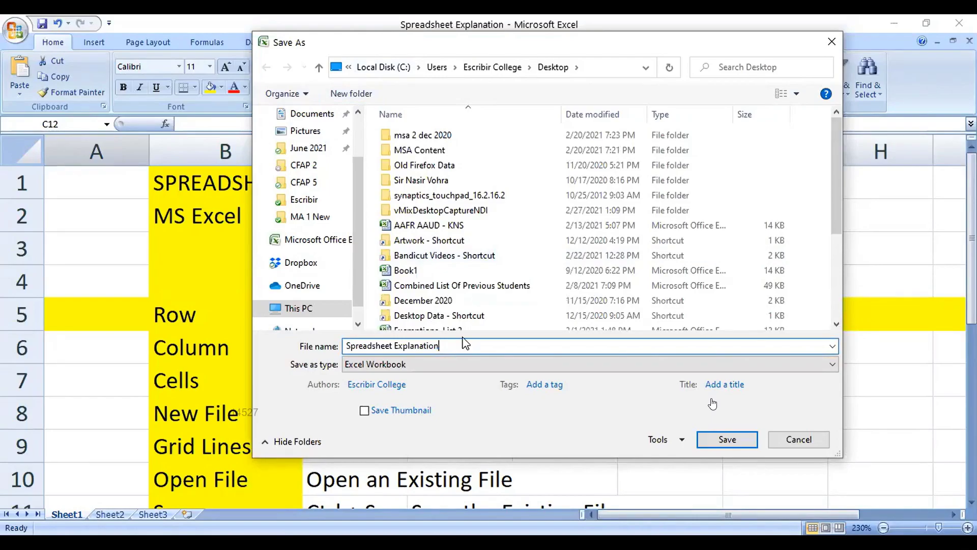
{"action": "key", "text": "ctrl+a"}
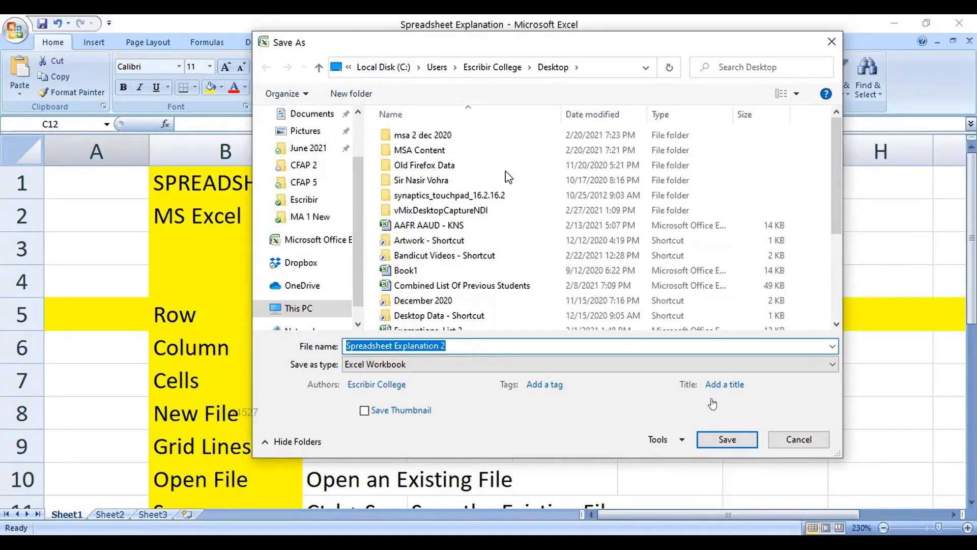
{"action": "key", "text": "Return"}
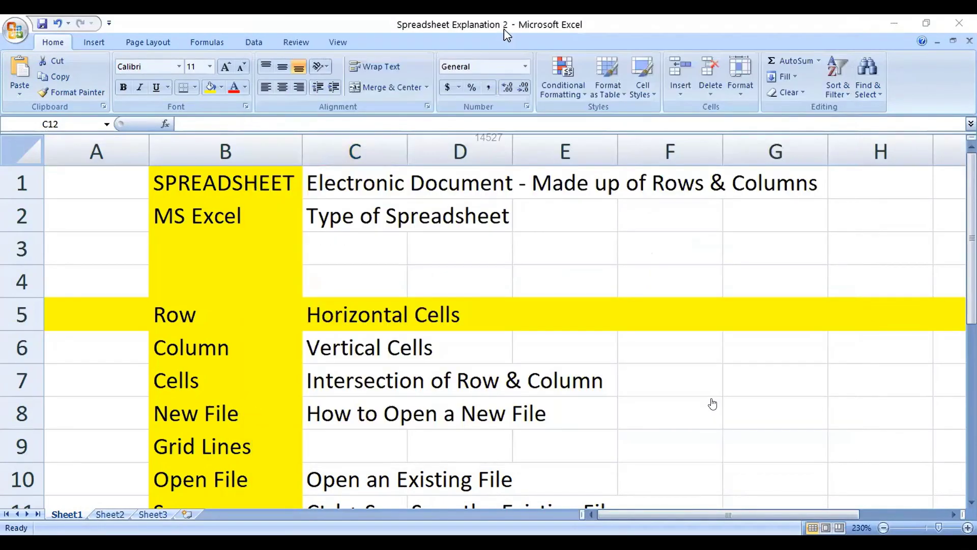
{"action": "left_click", "coordinate": [306, 253]}
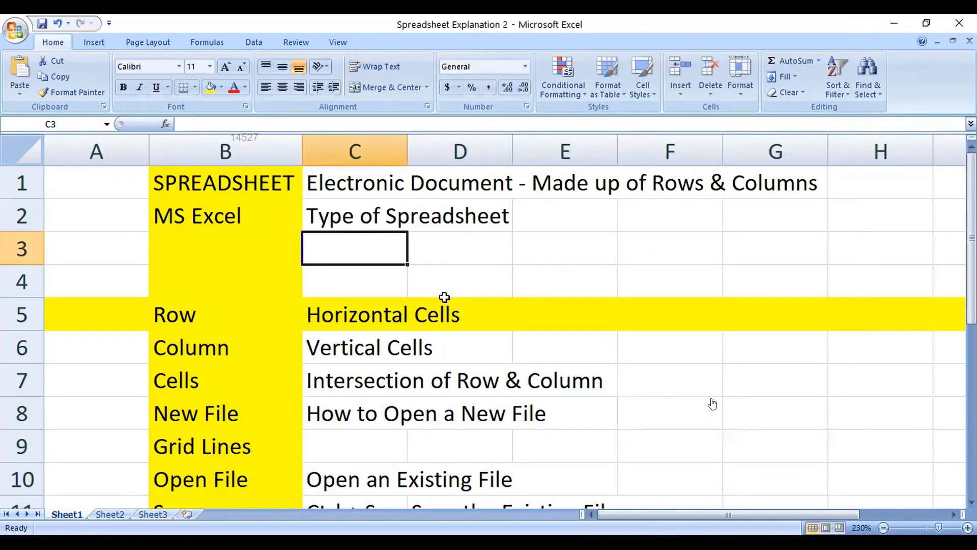
{"action": "left_click", "coordinate": [15, 30]}
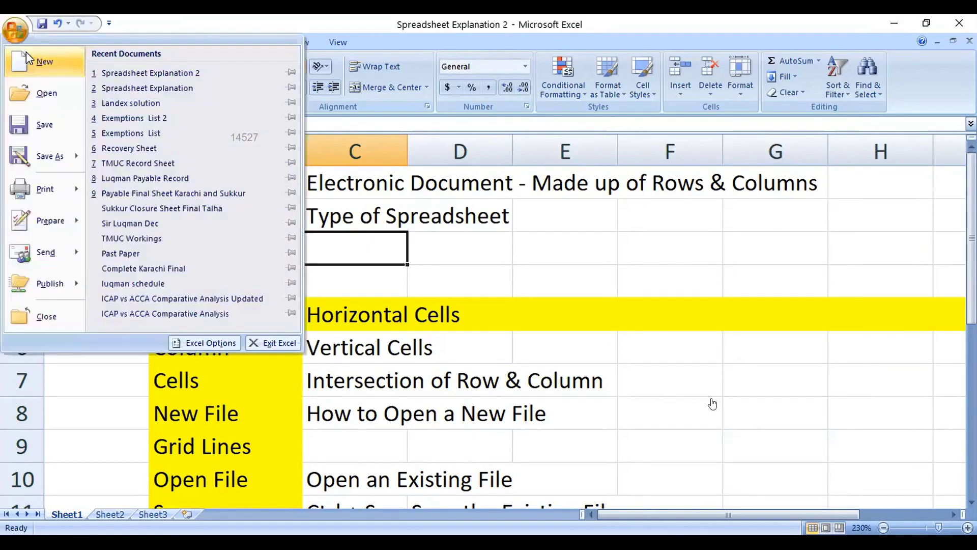
{"action": "left_click", "coordinate": [488, 243]}
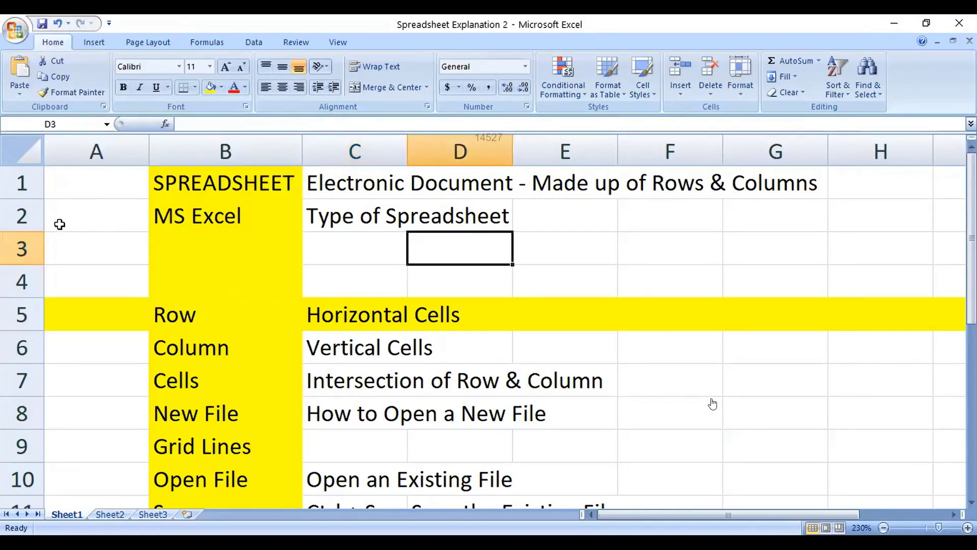
Step: Delete the MS Excel row, row 2, from the copy and save the workbook
{"action": "left_click", "coordinate": [30, 217]}
{"action": "right_click", "coordinate": [30, 216]}
{"action": "left_click", "coordinate": [70, 305]}
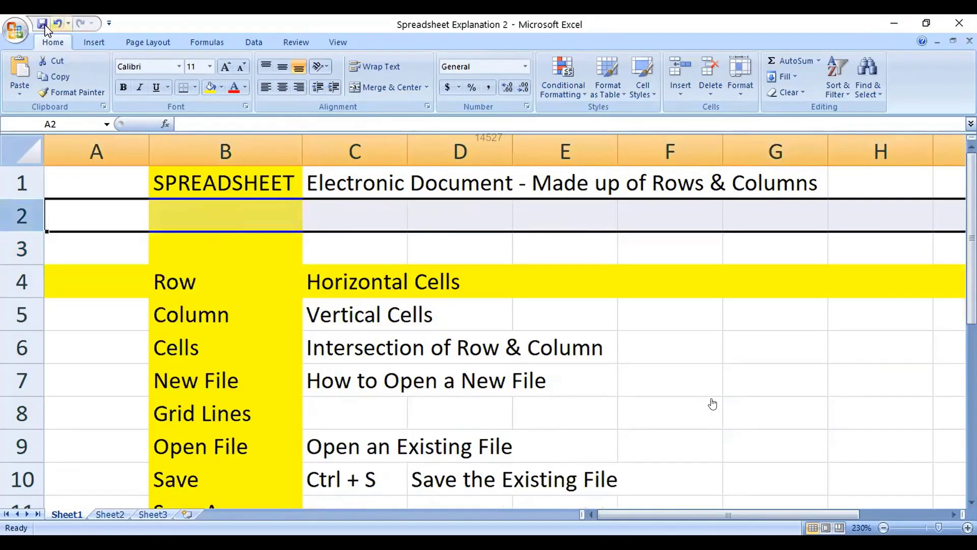
{"action": "left_click", "coordinate": [230, 220]}
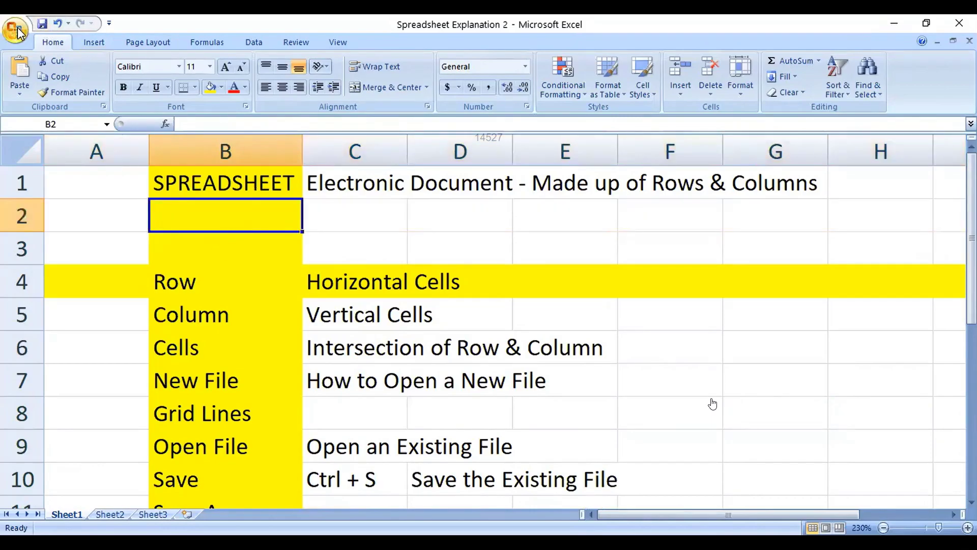
Step: Close the Spreadsheet Explanation 2 workbook and the blank Book2 workbook
{"action": "left_click", "coordinate": [18, 33]}
{"action": "left_click", "coordinate": [45, 316]}
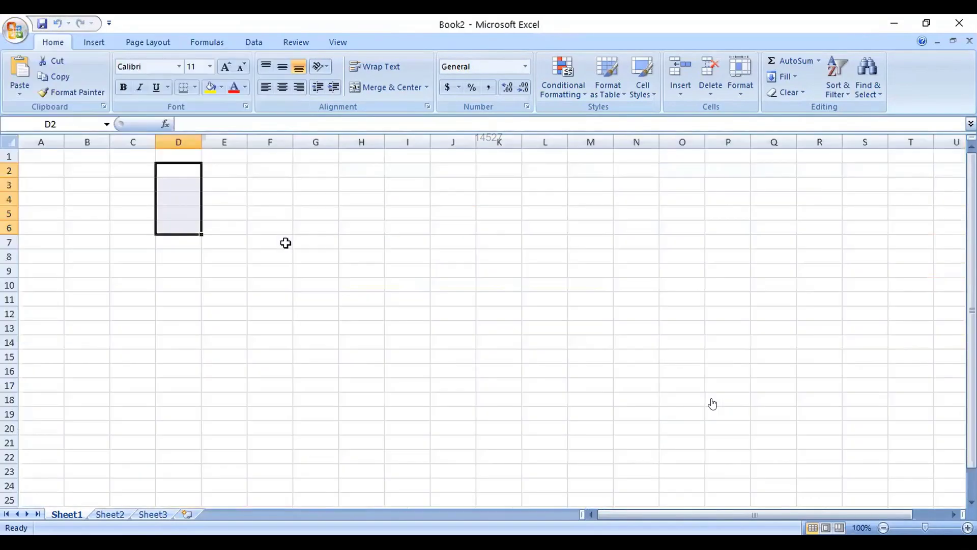
{"action": "left_click", "coordinate": [12, 29]}
{"action": "left_click", "coordinate": [44, 313]}
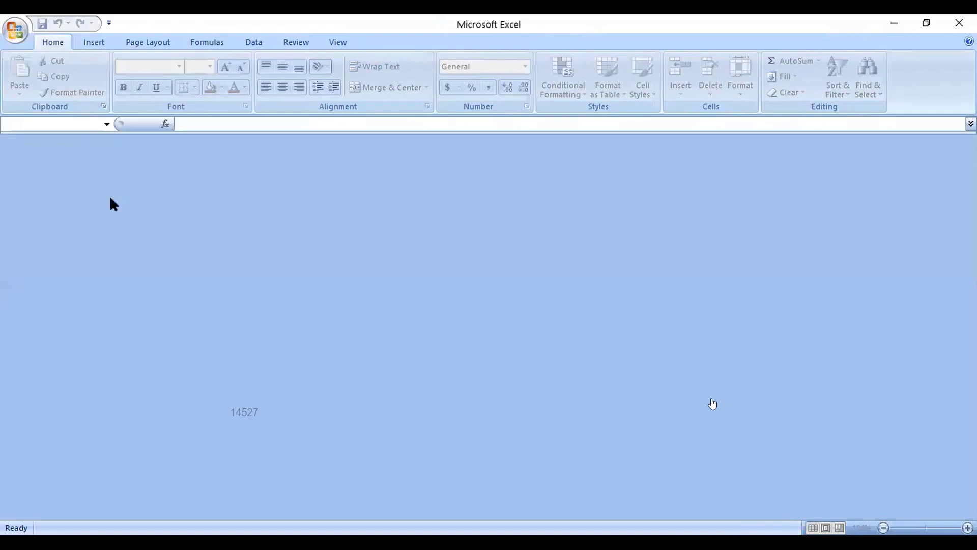
Step: Open "Spreadsheet Explanation 2" from the Desktop, sorting the files by date modified to find it, and check row 2
{"action": "left_click", "coordinate": [14, 29]}
{"action": "left_click", "coordinate": [12, 41]}
{"action": "key", "text": "ctrl+o"}
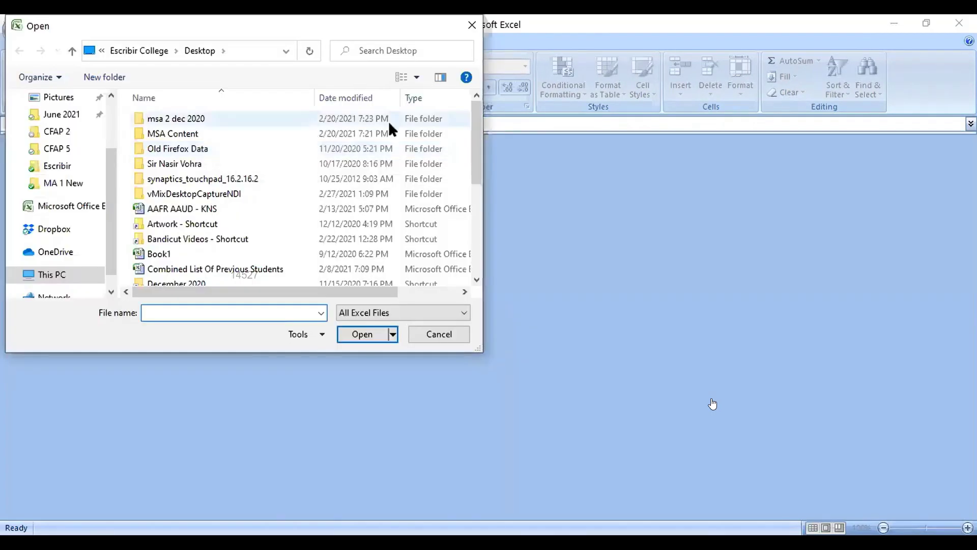
{"action": "left_click", "coordinate": [357, 99]}
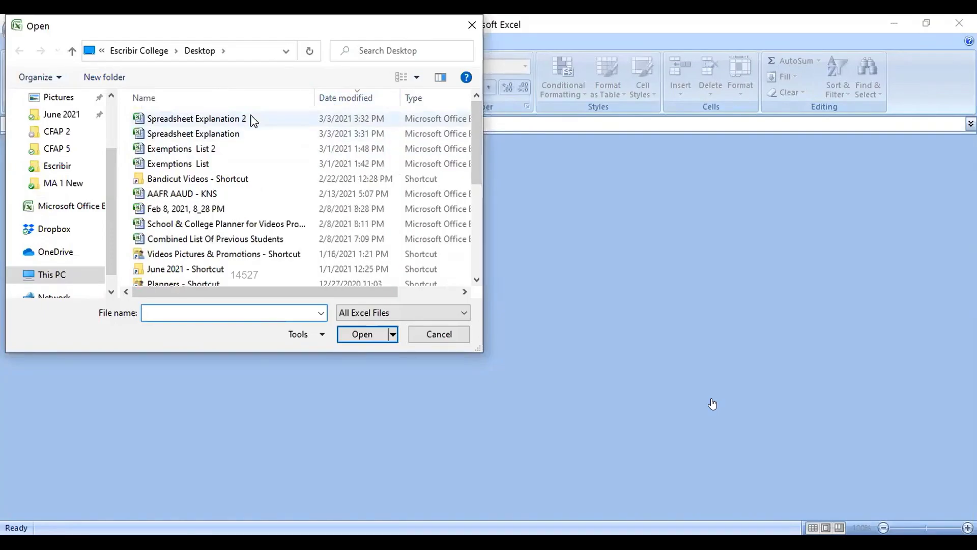
{"action": "left_click", "coordinate": [251, 120]}
{"action": "key", "text": "Return"}
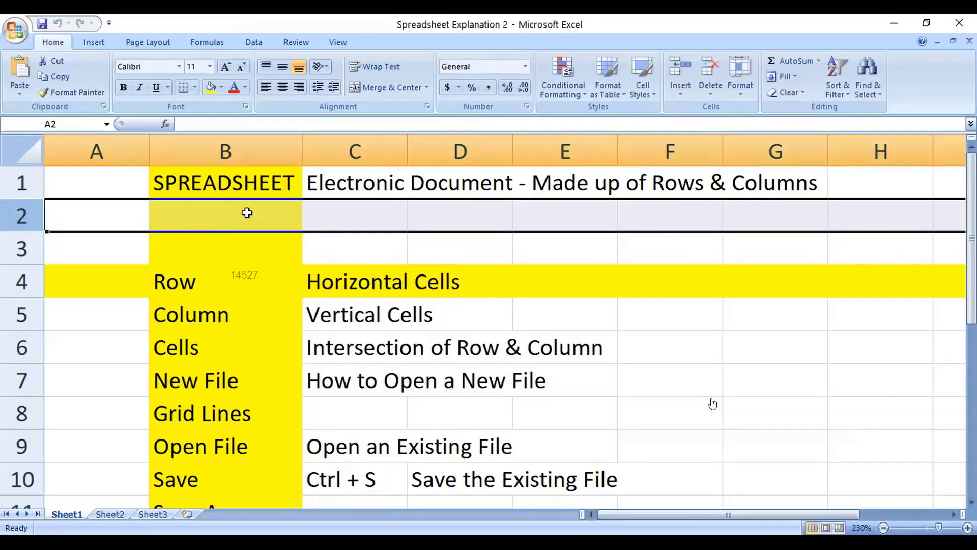
{"action": "left_click", "coordinate": [357, 212]}
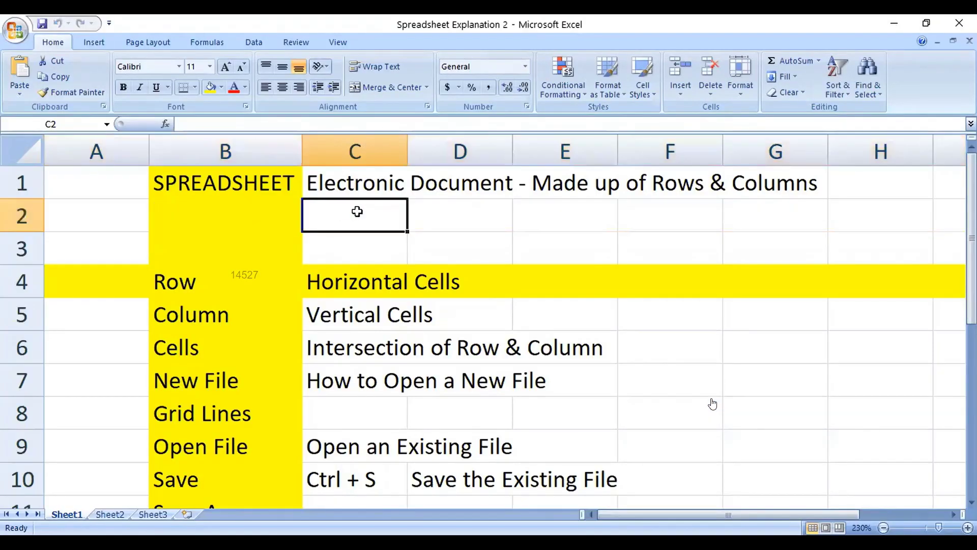
Step: Close the copy and open the original "Spreadsheet Explanation" workbook from the Desktop
{"action": "key", "text": "ctrl+w"}
{"action": "left_click", "coordinate": [15, 29]}
{"action": "left_click", "coordinate": [50, 93]}
{"action": "left_click", "coordinate": [319, 134]}
{"action": "left_click", "coordinate": [356, 340]}
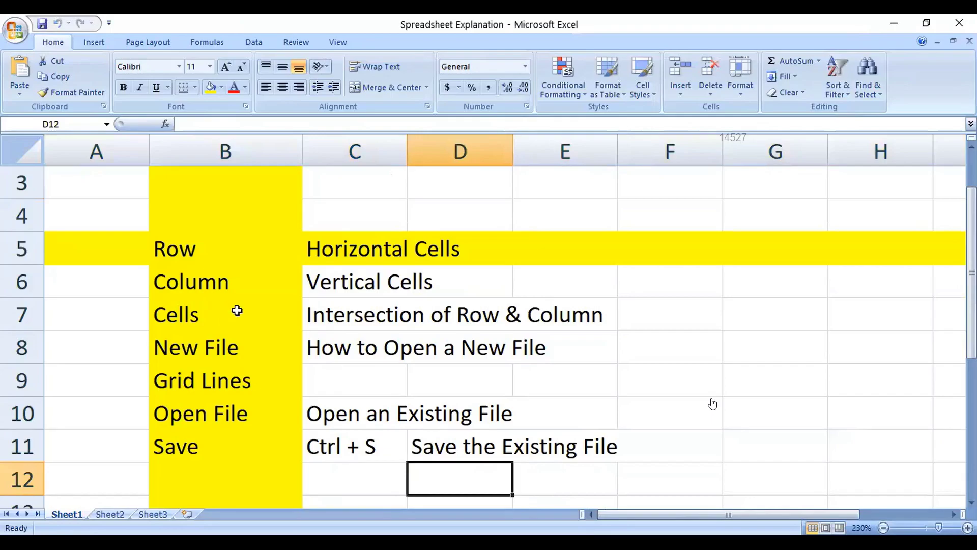
Step: Check the MS Excel entry in B2:C2 of the original workbook
{"action": "scroll", "coordinate": [236, 308], "scroll_direction": "up", "scroll_amount": 1}
{"action": "left_click_drag", "start_coordinate": [236, 224], "coordinate": [382, 214]}
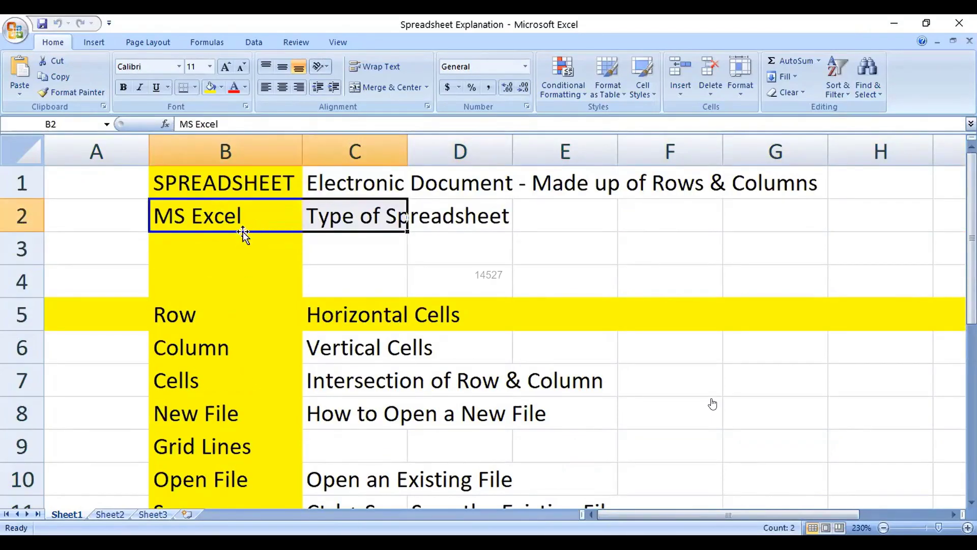
Step: Enter "Save As" in cell B12 below the Save entry
{"action": "scroll", "coordinate": [271, 290], "scroll_direction": "down", "scroll_amount": 2}
{"action": "scroll", "coordinate": [270, 299], "scroll_direction": "up", "scroll_amount": 1}
{"action": "left_click", "coordinate": [211, 438]}
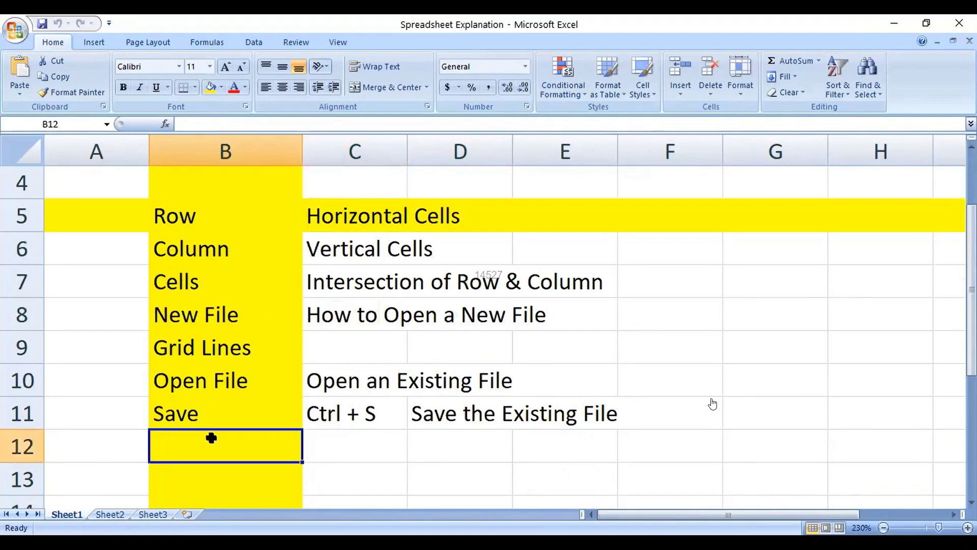
{"action": "type", "text": "Save As"}
{"action": "key", "text": "Tab"}
Step: Enter "To save a copy of file with another name or another format" in C12 as the Save As description
{"action": "type", "text": "To s"}
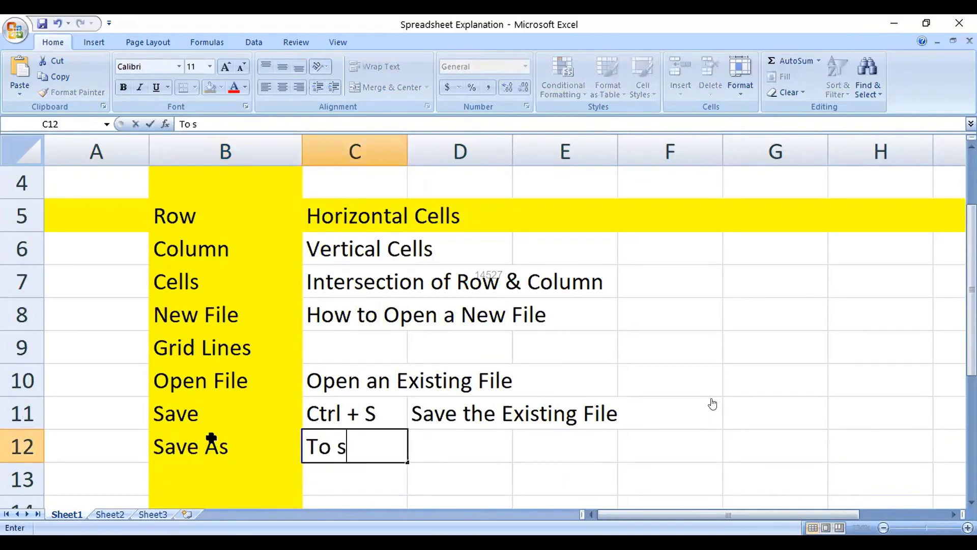
{"action": "type", "text": "ave a copyu"}
{"action": "key", "text": "BackSpace"}
{"action": "type", "text": "t"}
{"action": "key", "text": "BackSpace"}
{"action": "type", "text": "of file with "}
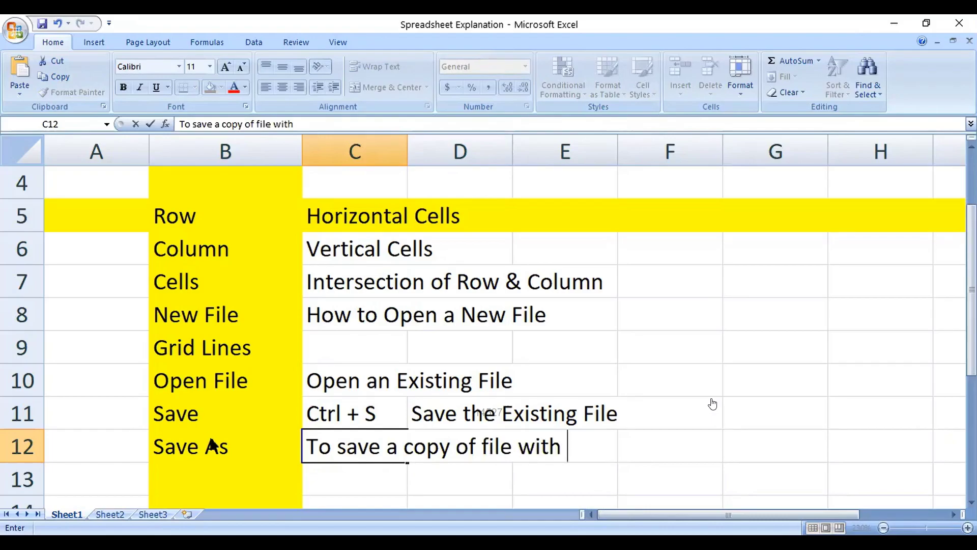
{"action": "type", "text": "another na,me or"}
{"action": "key", "text": "BackSpace"}
{"action": "key", "text": "BackSpace"}
{"action": "key", "text": "BackSpace"}
{"action": "key", "text": "BackSpace"}
{"action": "key", "text": "BackSpace"}
{"action": "key", "text": "BackSpace"}
{"action": "type", "text": "me or another format"}
{"action": "key", "text": "Return"}
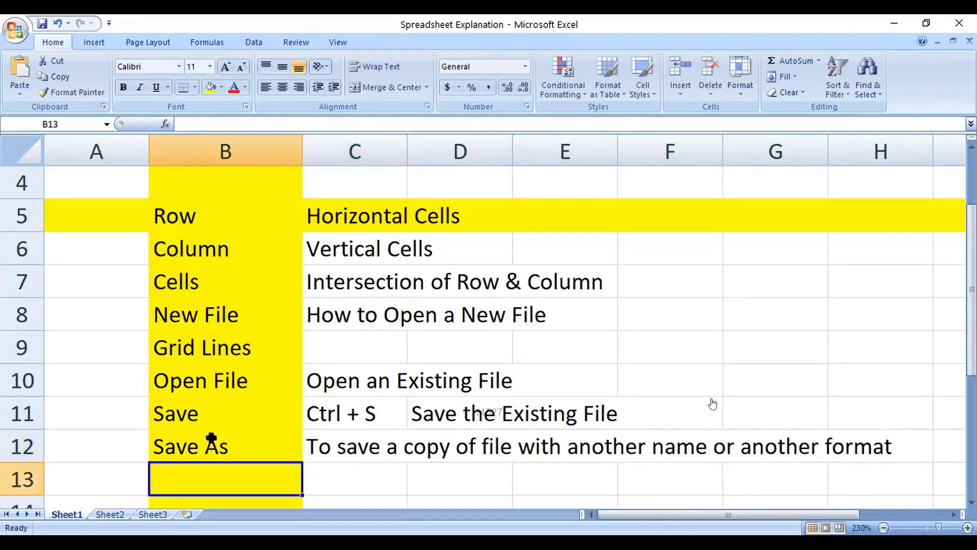
Step: Enter the heading "Spreadsheet Function" in cell B14, leaving row 13 empty
{"action": "scroll", "coordinate": [712, 404], "scroll_direction": "down", "scroll_amount": 2}
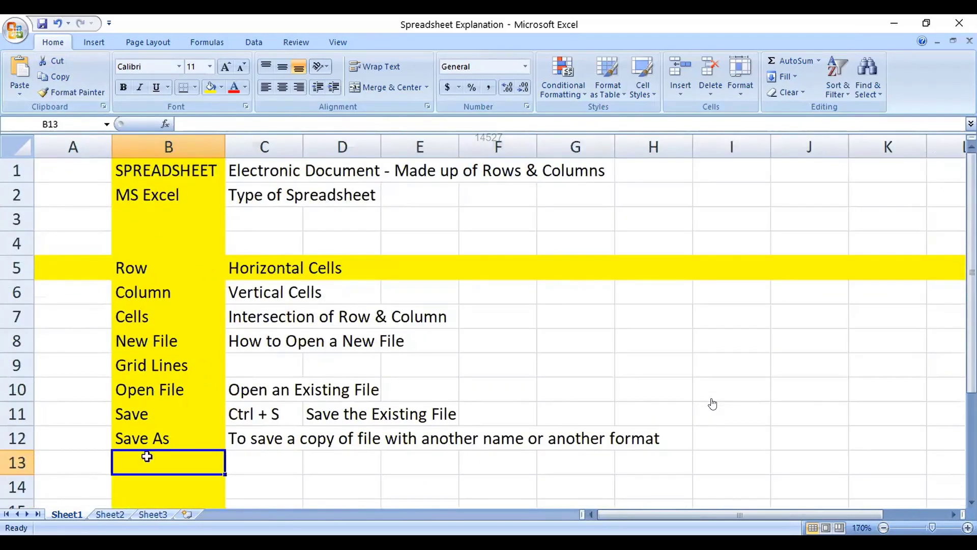
{"action": "left_click", "coordinate": [153, 480]}
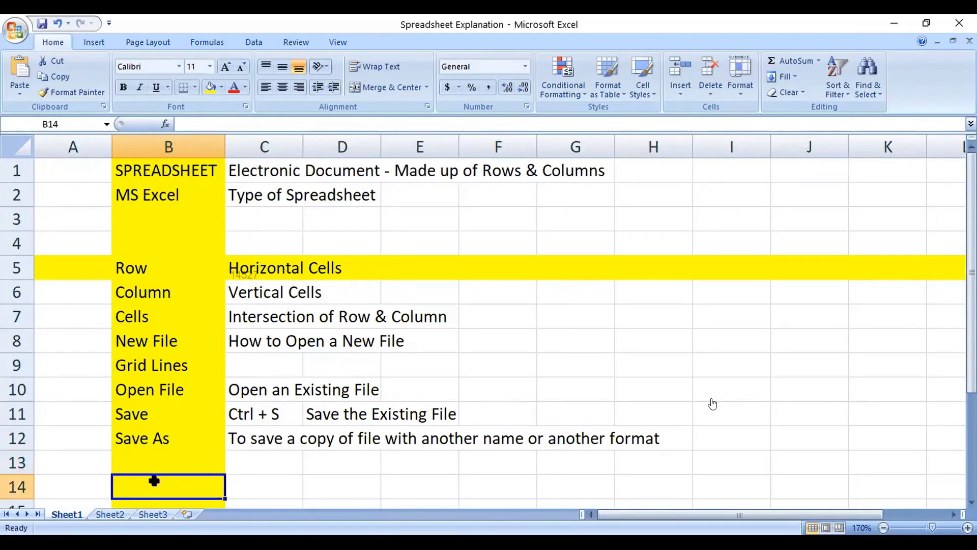
{"action": "type", "text": "Spread Shut"}
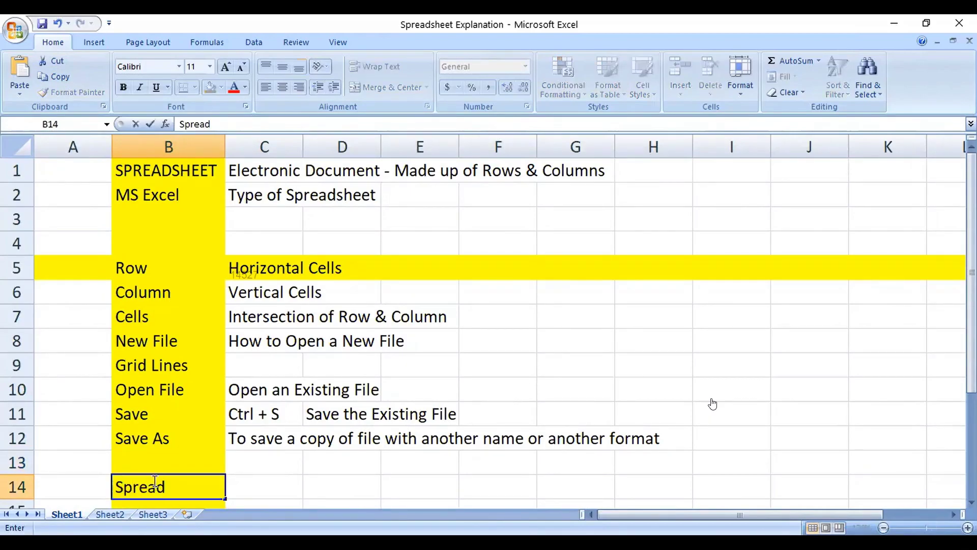
{"action": "key", "text": "BackSpace"}
{"action": "key", "text": "BackSpace"}
{"action": "key", "text": "BackSpace"}
{"action": "key", "text": "BackSpace"}
{"action": "key", "text": "BackSpace"}
{"action": "type", "text": "sheet "}
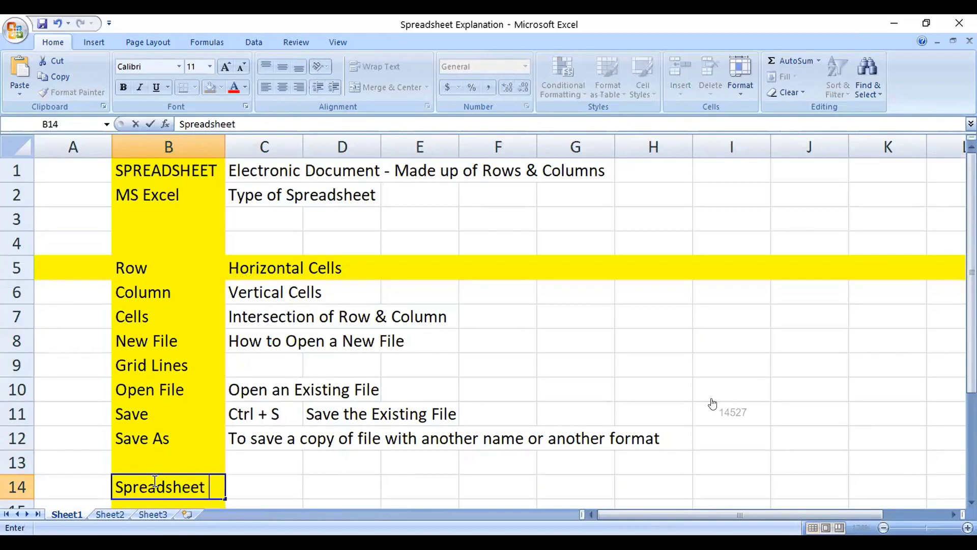
{"action": "type", "text": "Function"}
{"action": "key", "text": "Return"}
{"action": "key", "text": "Down"}
{"action": "key", "text": "Down"}
{"action": "key", "text": "Down"}
{"action": "key", "text": "Down"}
{"action": "key", "text": "Down"}
{"action": "key", "text": "Down"}
{"action": "key", "text": "Down"}
{"action": "key", "text": "Down"}
{"action": "key", "text": "Down"}
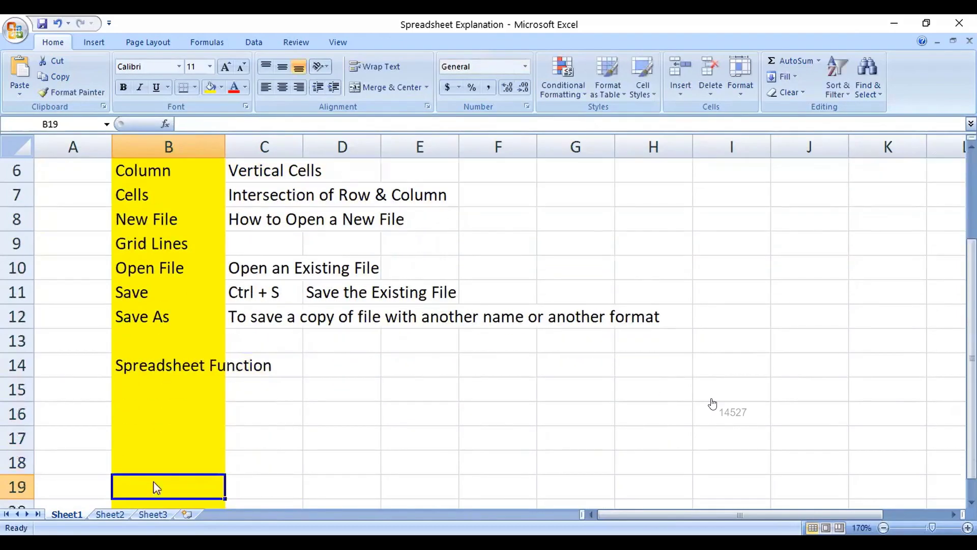
{"action": "key", "text": "Up"}
{"action": "key", "text": "Up"}
{"action": "key", "text": "Up"}
{"action": "key", "text": "Up"}
{"action": "key", "text": "Up"}
{"action": "key", "text": "Up"}
{"action": "key", "text": "Up"}
{"action": "scroll", "coordinate": [222, 348], "scroll_direction": "up", "scroll_amount": 3}
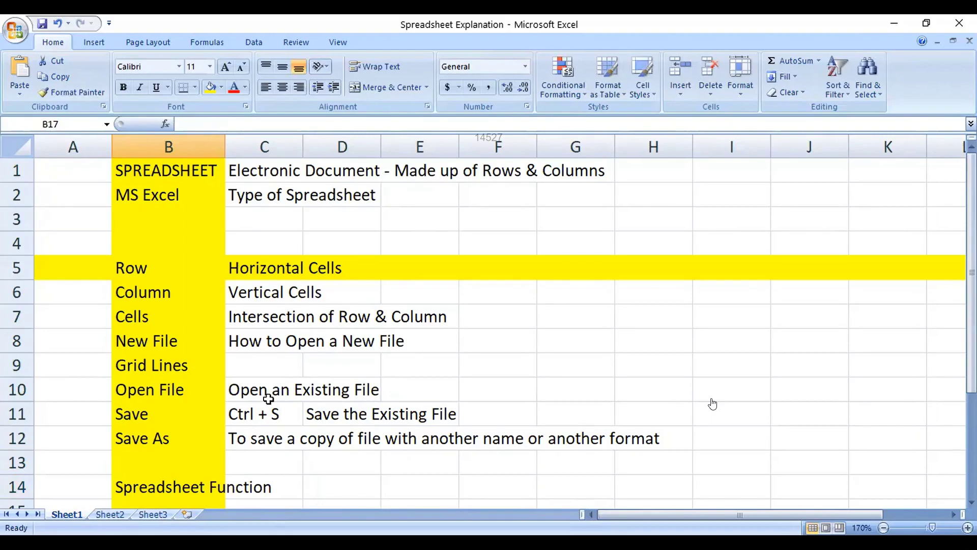
Step: Enter "Worksheet" in B15 and "Workbook" in B16 under the Spreadsheet Function heading
{"action": "scroll", "coordinate": [228, 386], "scroll_direction": "down", "scroll_amount": 2}
{"action": "left_click", "coordinate": [247, 415]}
{"action": "left_click", "coordinate": [201, 364]}
{"action": "type", "text": "Worksheet"}
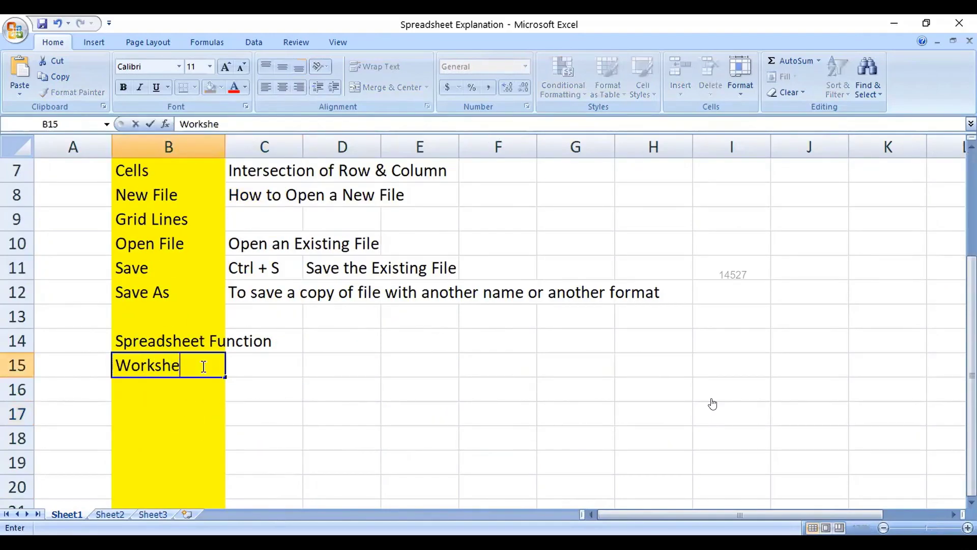
{"action": "key", "text": "Tab"}
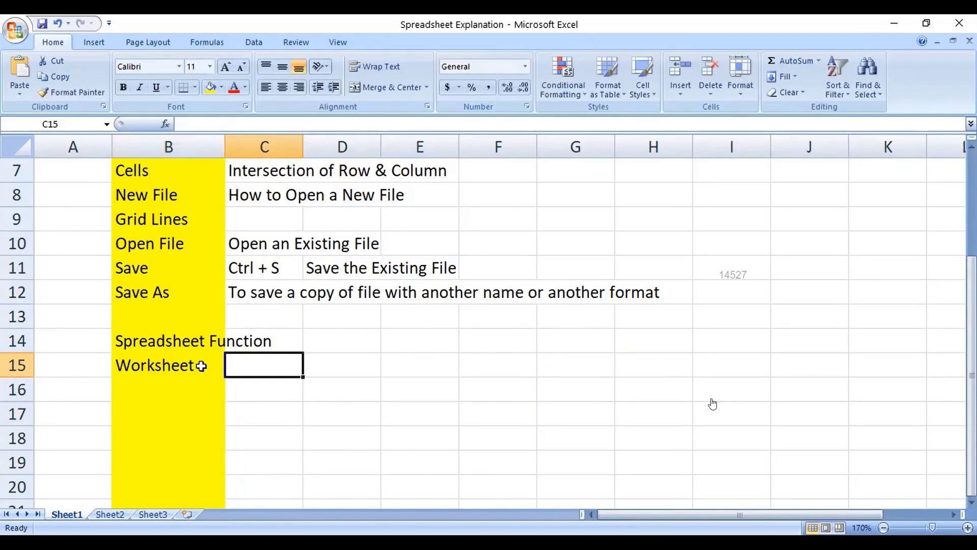
{"action": "key", "text": "Return"}
{"action": "type", "text": "Works"}
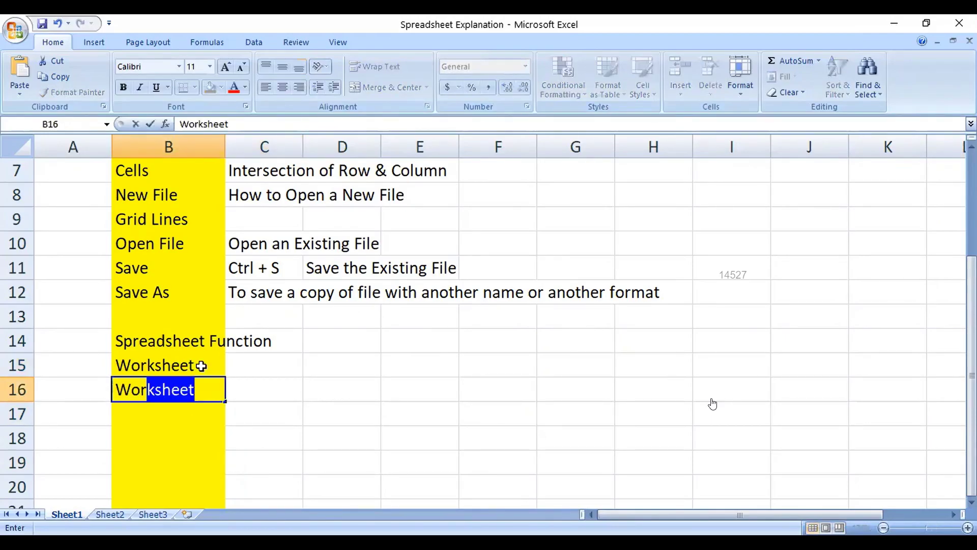
{"action": "key", "text": "BackSpace"}
{"action": "key", "text": "BackSpace"}
{"action": "type", "text": "book"}
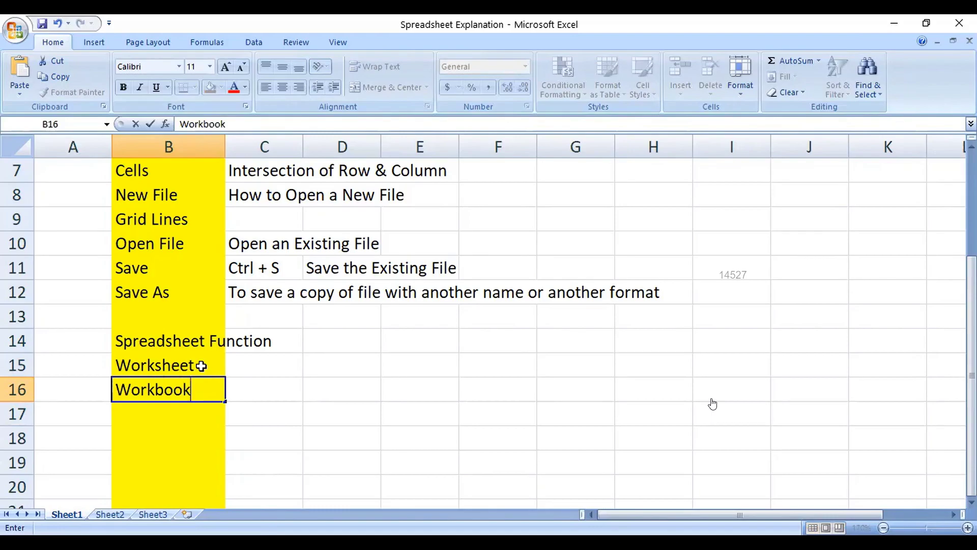
{"action": "key", "text": "Return"}
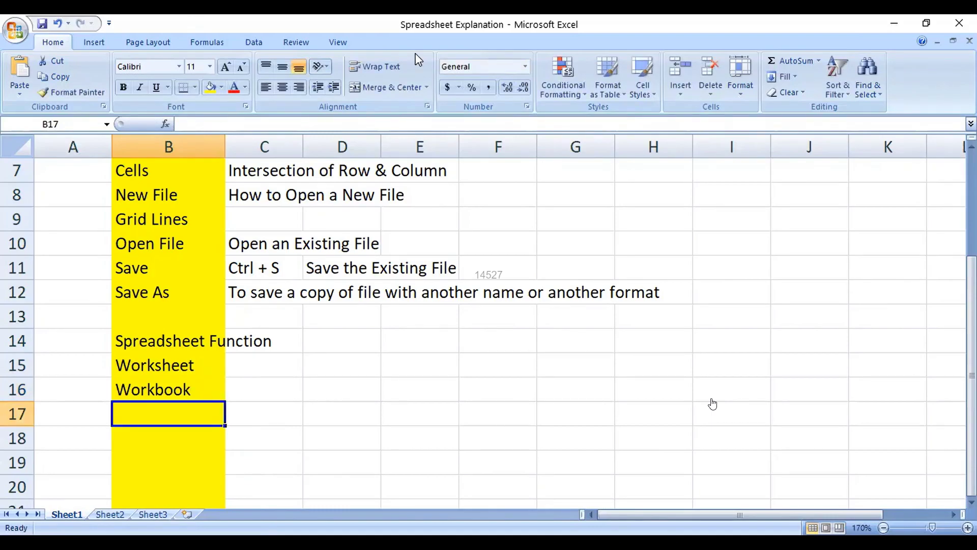
Step: Go to Sheet3 and insert four blank worksheets after it
{"action": "left_click", "coordinate": [95, 545]}
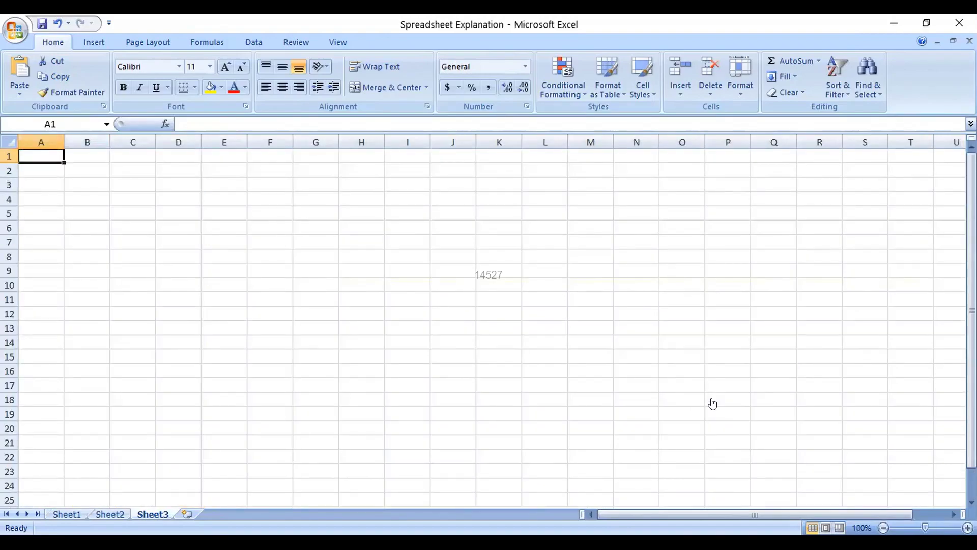
{"action": "key", "text": "shift+F11"}
{"action": "key", "text": "shift+F11"}
{"action": "key", "text": "shift+F11"}
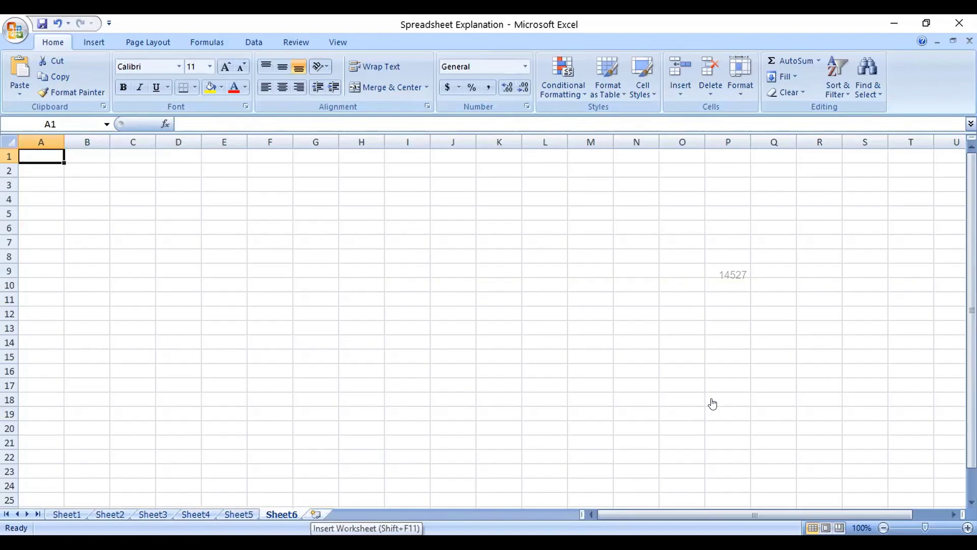
{"action": "key", "text": "shift+F11"}
Step: On Sheet1, copy Worksheet from B15 to B17 and Workbook from B16 over B15
{"action": "left_click", "coordinate": [66, 515]}
{"action": "left_click", "coordinate": [253, 383]}
{"action": "left_click", "coordinate": [163, 381]}
{"action": "left_click", "coordinate": [160, 364]}
{"action": "key", "text": "ctrl+c"}
{"action": "key", "text": "Down"}
{"action": "key", "text": "Down"}
{"action": "key", "text": "Return"}
{"action": "key", "text": "Up"}
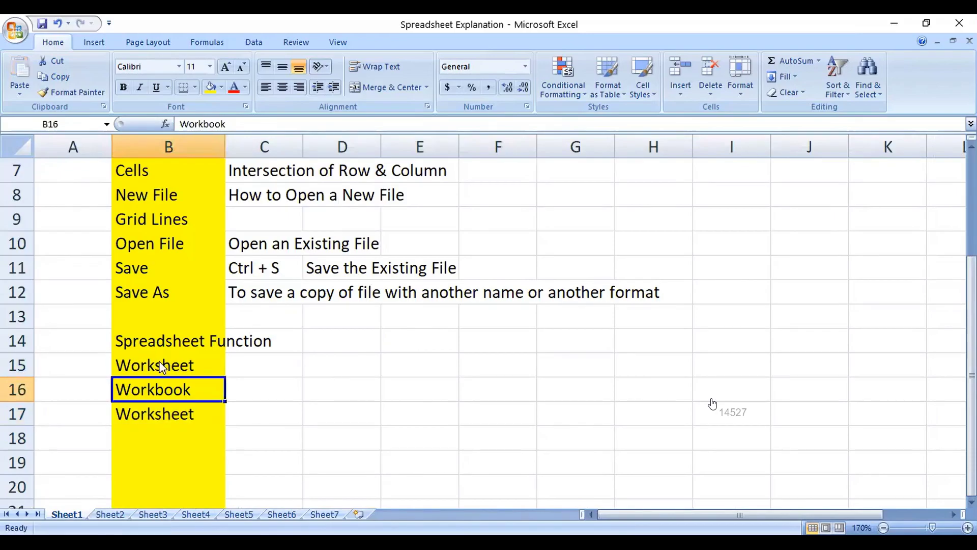
{"action": "key", "text": "ctrl+c"}
{"action": "key", "text": "Up"}
{"action": "key", "text": "Return"}
Step: Enter "Complete File with multiple worksheets" in C15 as the Workbook description
{"action": "key", "text": "Right"}
{"action": "type", "text": "Complete File with multiple worksheets"}
{"action": "key", "text": "Return"}
Step: Copy Worksheet from B17 over the Workbook entry in B16
{"action": "key", "text": "Down"}
{"action": "key", "text": "ctrl+c"}
{"action": "key", "text": "Up"}
{"action": "key", "text": "Return"}
Step: Enter "Sheet under a workbook" in C16 and clear the duplicate Worksheet entry in B17
{"action": "key", "text": "Right"}
{"action": "type", "text": "S"}
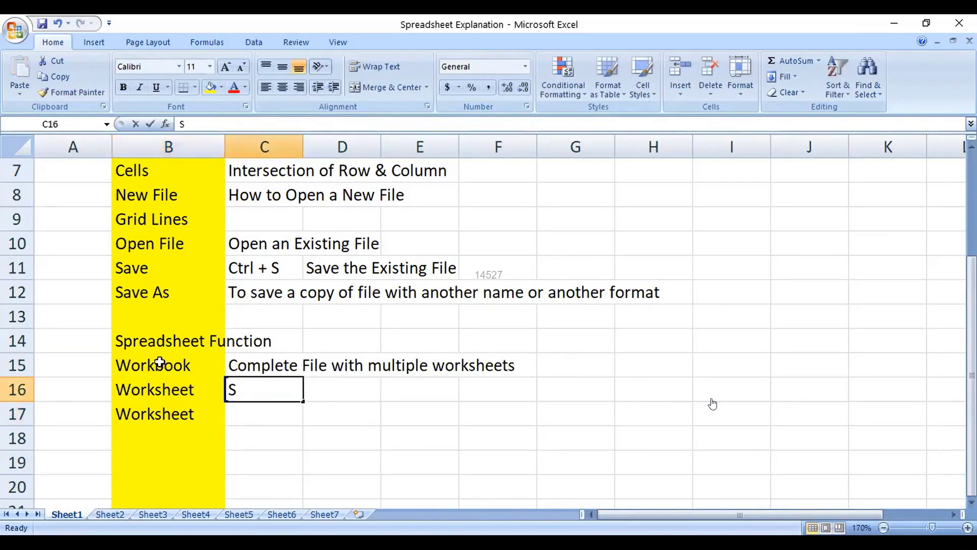
{"action": "type", "text": "heet under a workbook"}
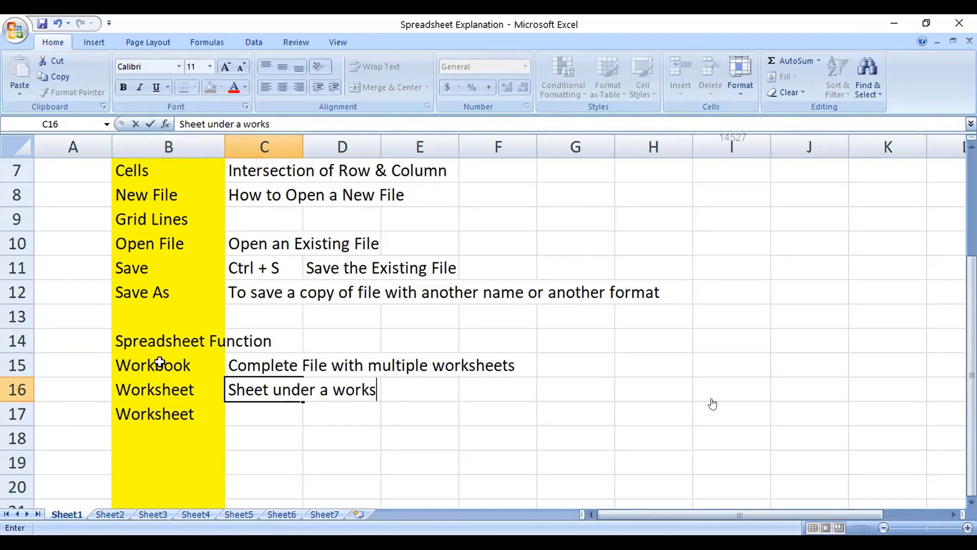
{"action": "key", "text": "Return"}
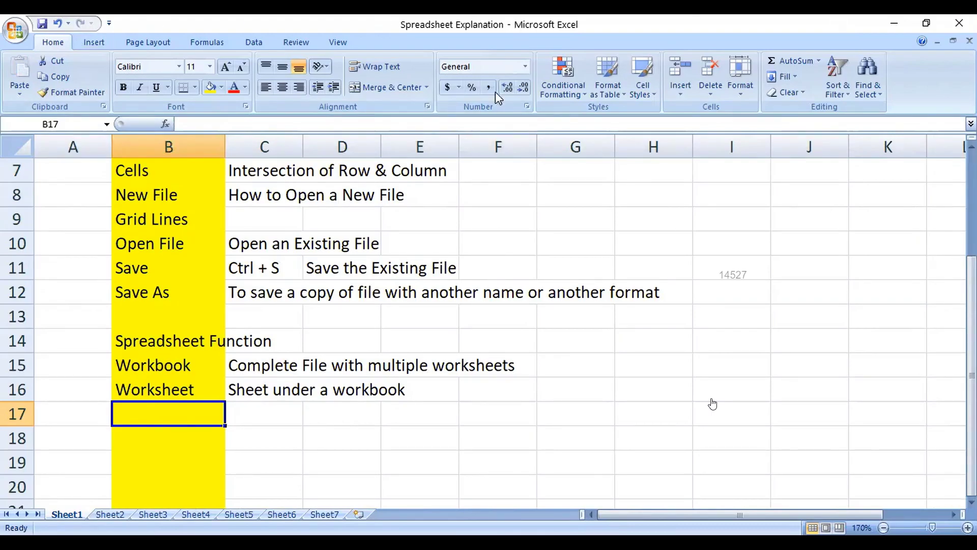
Step: View Sheet2, Sheet3 and Sheet4 in turn and return to Sheet1
{"action": "left_click", "coordinate": [110, 514]}
{"action": "left_click", "coordinate": [153, 514]}
{"action": "left_click", "coordinate": [196, 515]}
{"action": "left_click", "coordinate": [67, 515]}
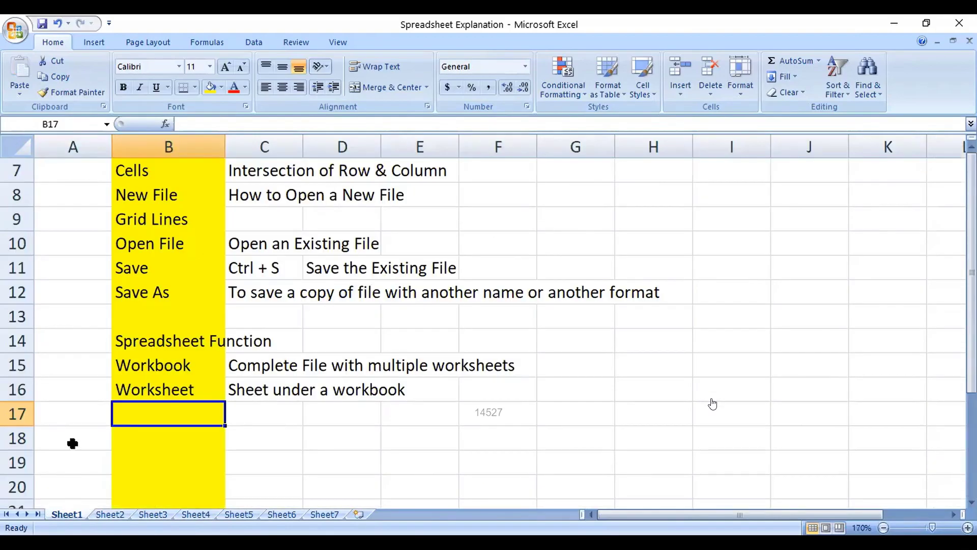
Step: Enter "Rename a Worksheet" in cell B17
{"action": "type", "text": "r"}
{"action": "key", "text": "BackSpace"}
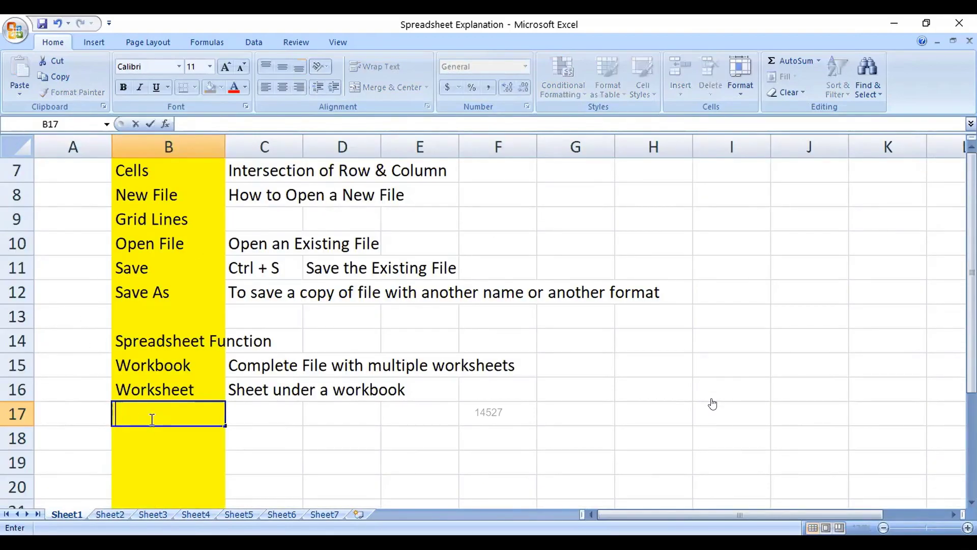
{"action": "type", "text": "Rename a Worksheet"}
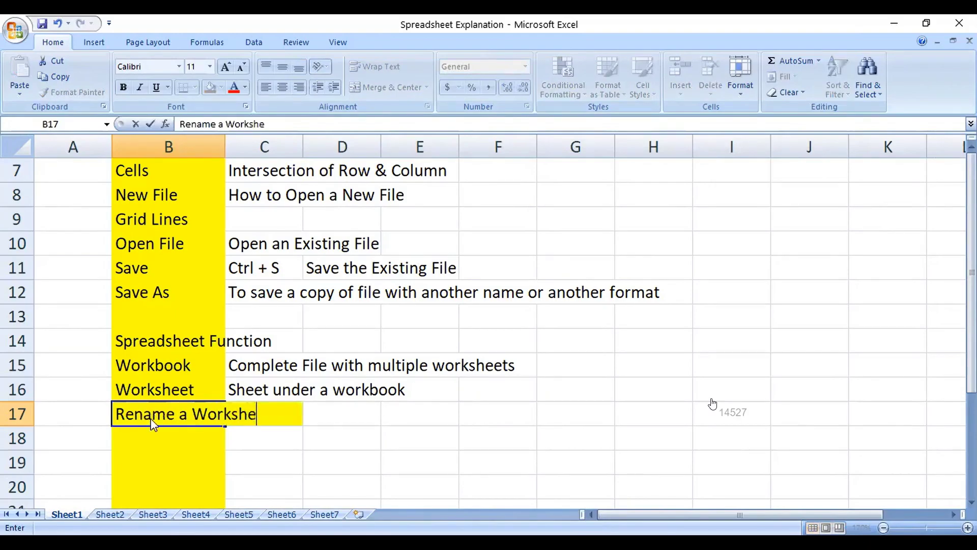
{"action": "key", "text": "Return"}
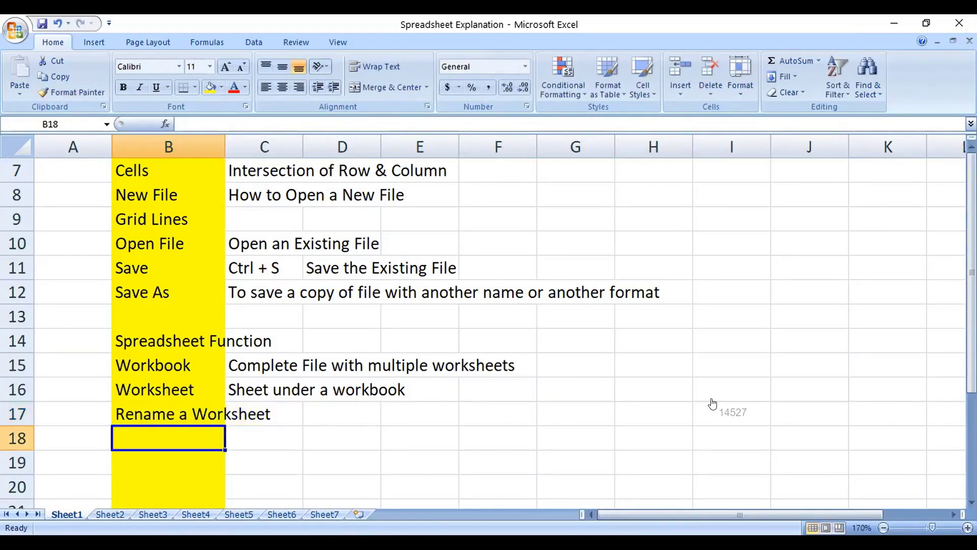
Step: Rename Sheet1 to "List of Excel Tutorial"
{"action": "right_click", "coordinate": [66, 514]}
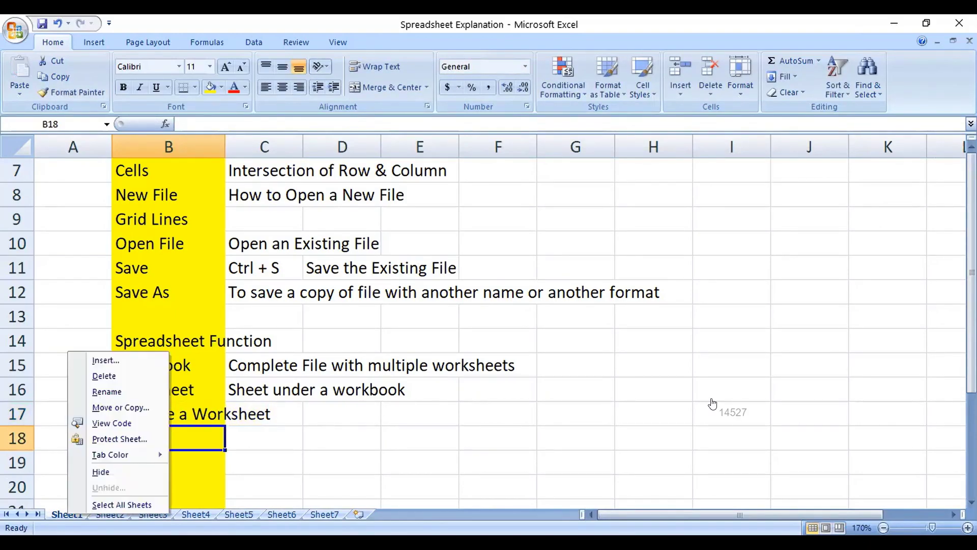
{"action": "left_click", "coordinate": [107, 392]}
{"action": "type", "text": "List of Excel Tutorial"}
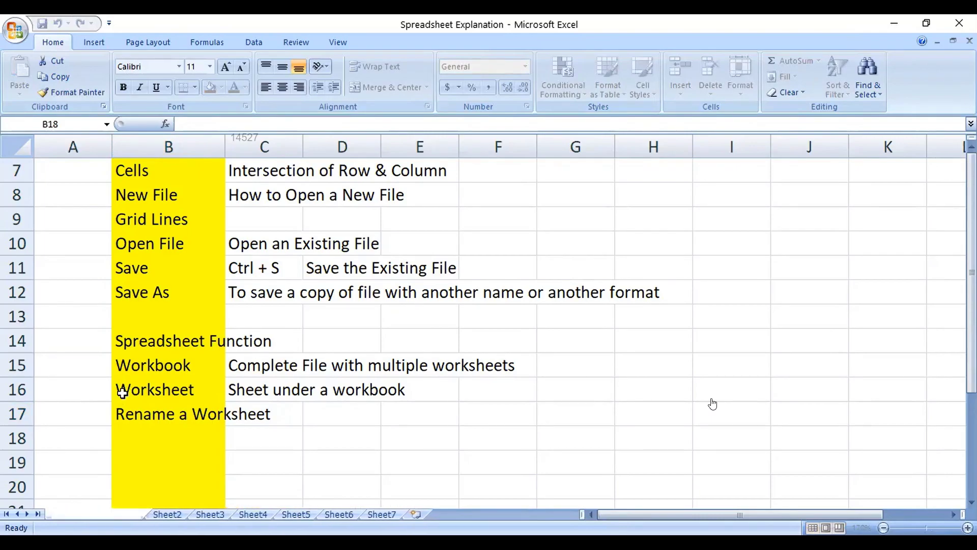
{"action": "key", "text": "Return"}
{"action": "left_click", "coordinate": [166, 514]}
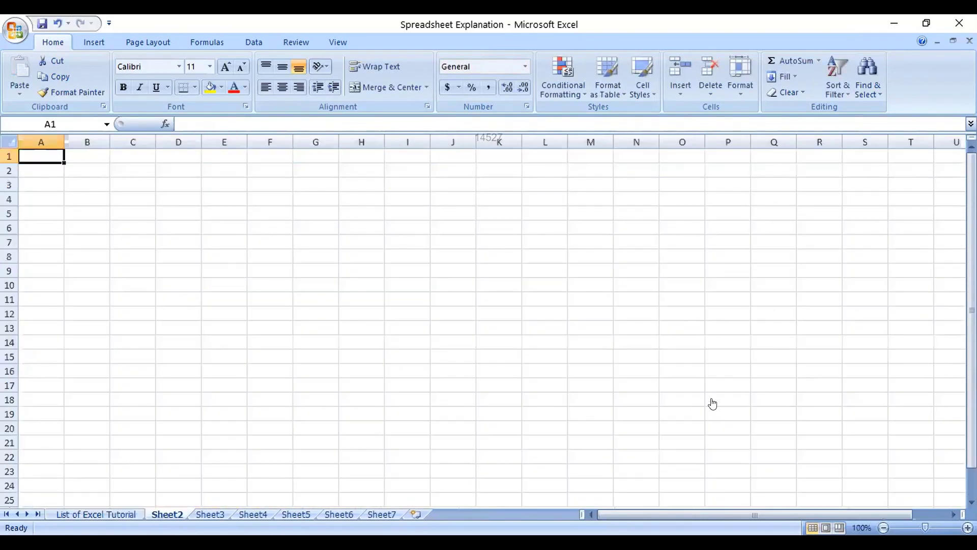
{"action": "right_click", "coordinate": [167, 514]}
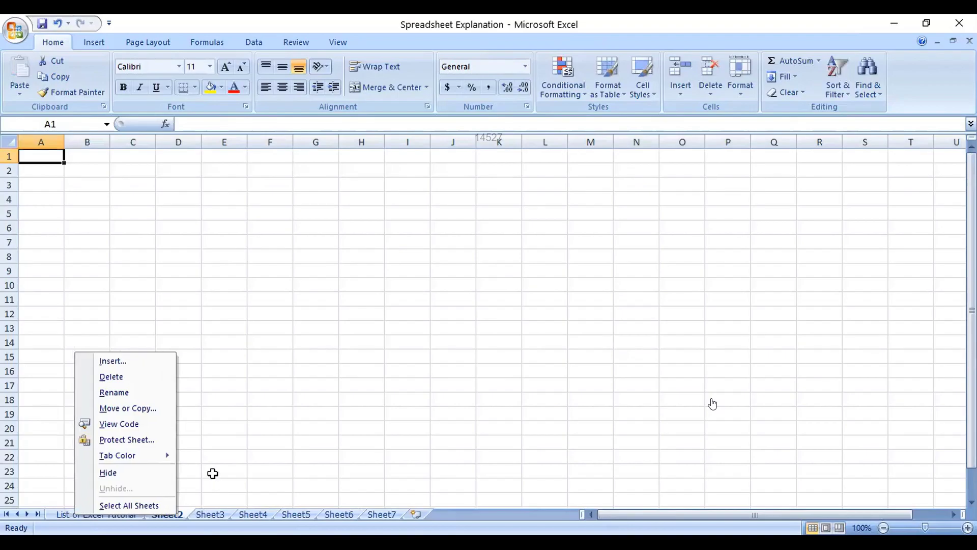
{"action": "key", "text": "r"}
{"action": "left_click", "coordinate": [237, 476]}
Step: On the List of Excel Tutorial sheet, enter "Either - Right Click & Rename or Double Click" in C17
{"action": "left_click", "coordinate": [95, 514]}
{"action": "left_click", "coordinate": [174, 414]}
{"action": "left_click", "coordinate": [275, 414]}
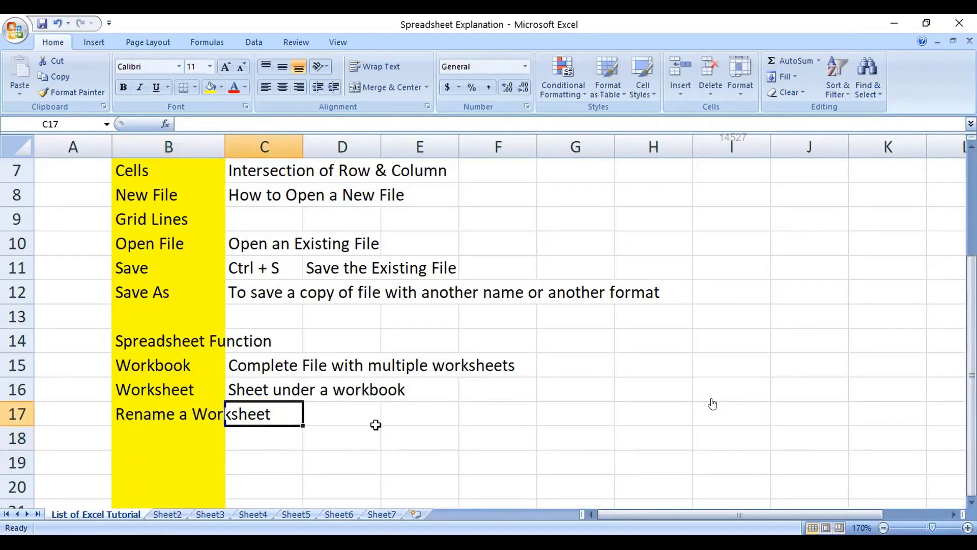
{"action": "type", "text": "Either - Right C"}
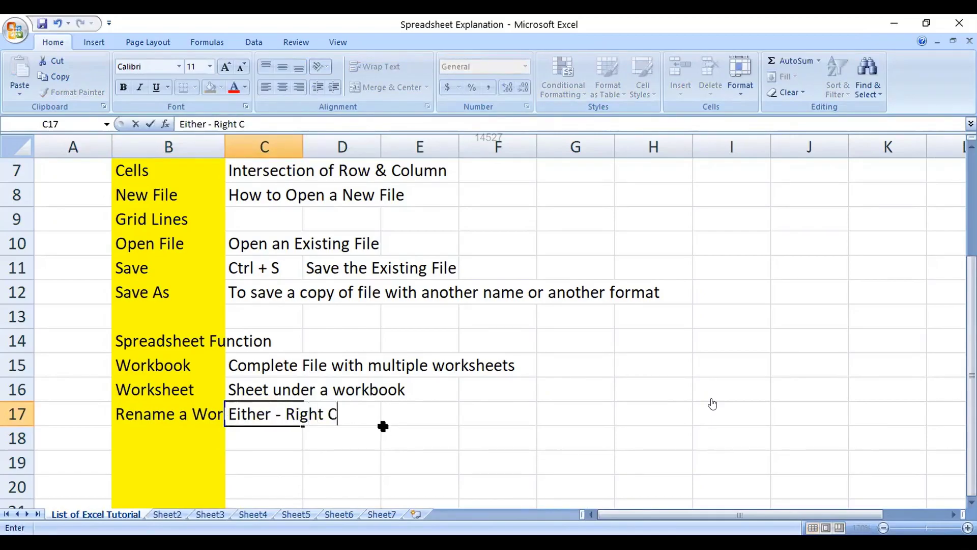
{"action": "type", "text": "lick & Rename or Double Click"}
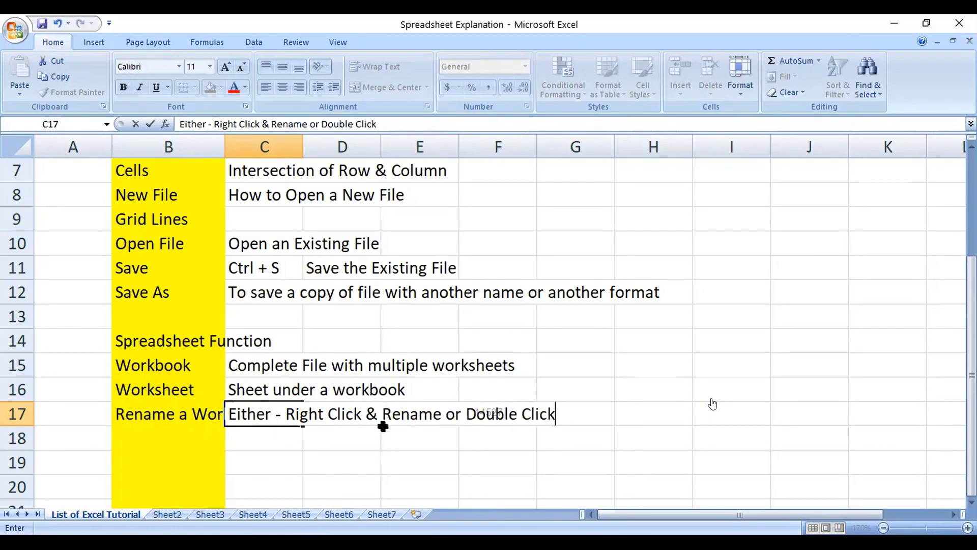
{"action": "key", "text": "Return"}
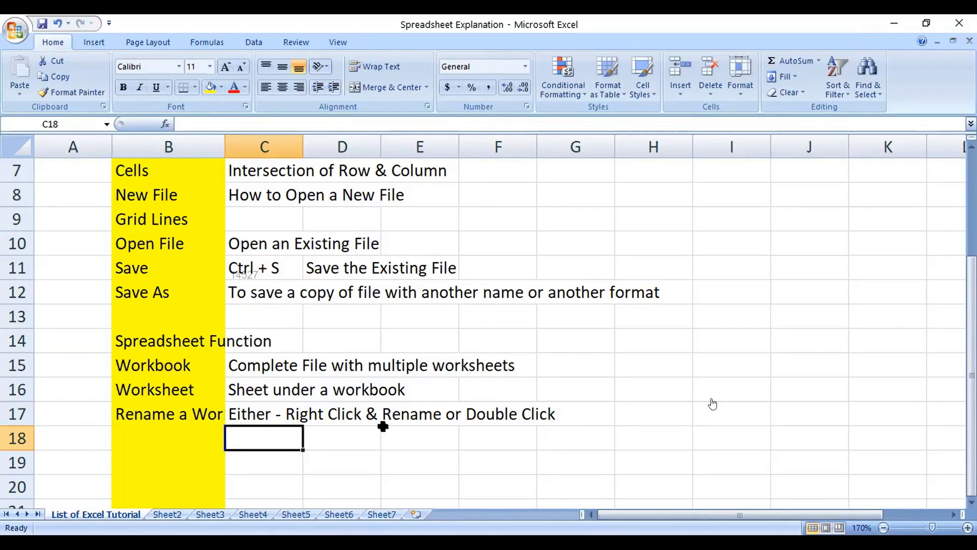
{"action": "left_click", "coordinate": [87, 146]}
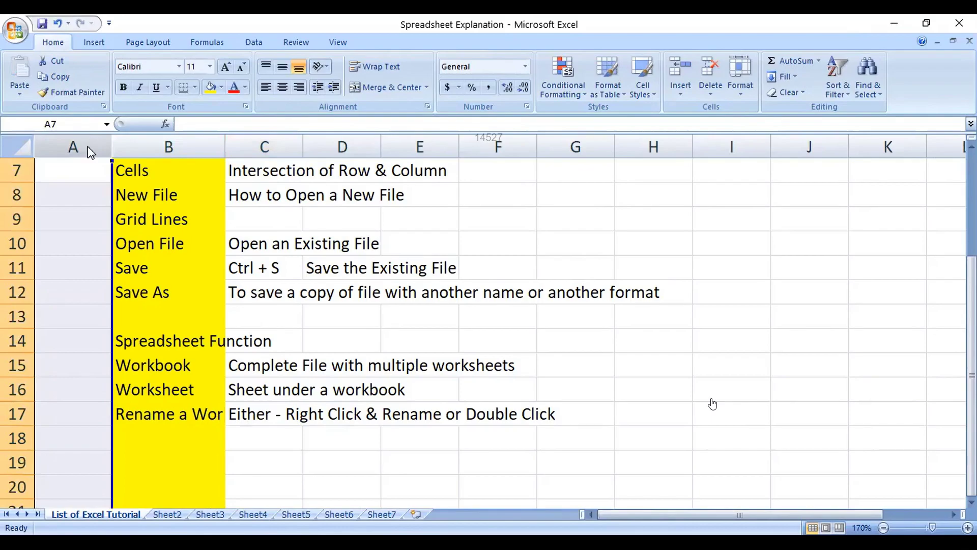
{"action": "right_click", "coordinate": [87, 145]}
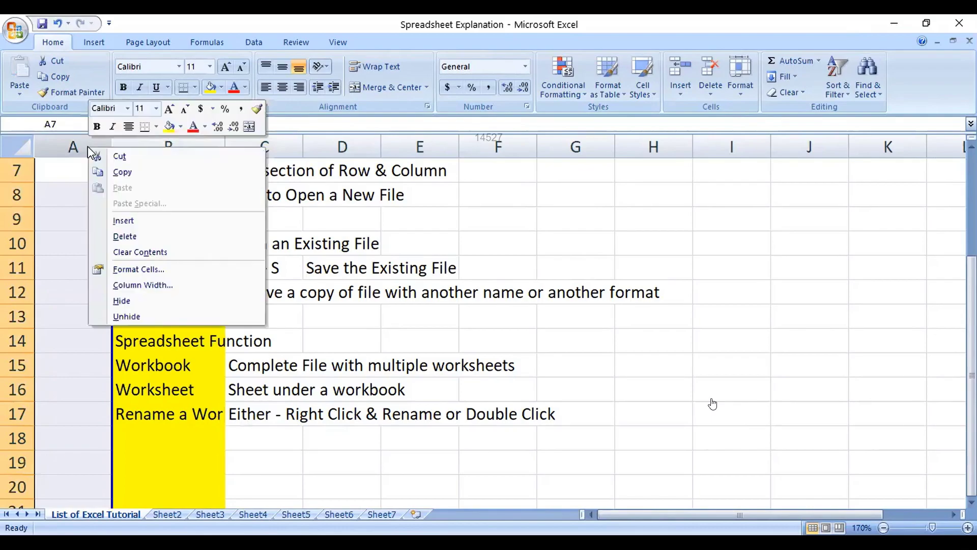
{"action": "left_click", "coordinate": [154, 288]}
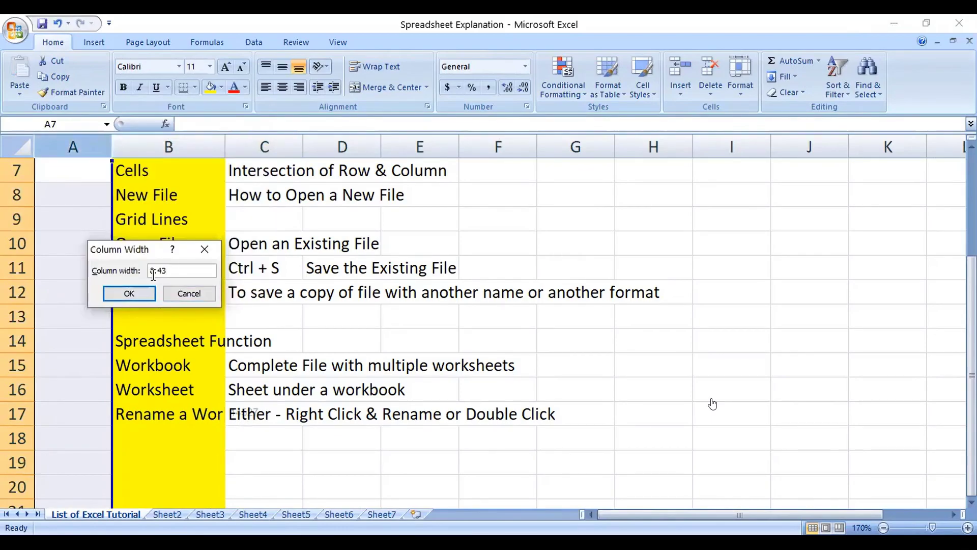
{"action": "left_click", "coordinate": [186, 292]}
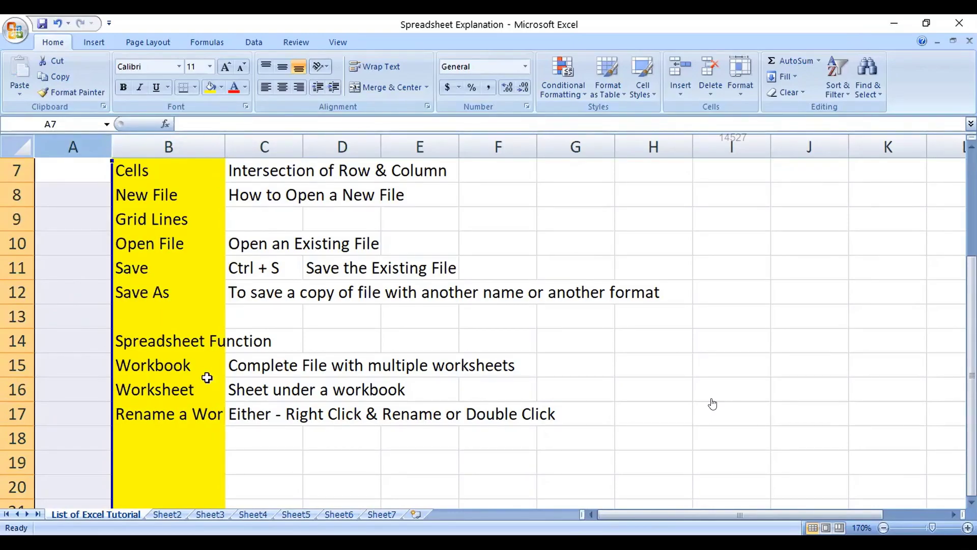
{"action": "left_click", "coordinate": [199, 414]}
{"action": "left_click", "coordinate": [262, 462]}
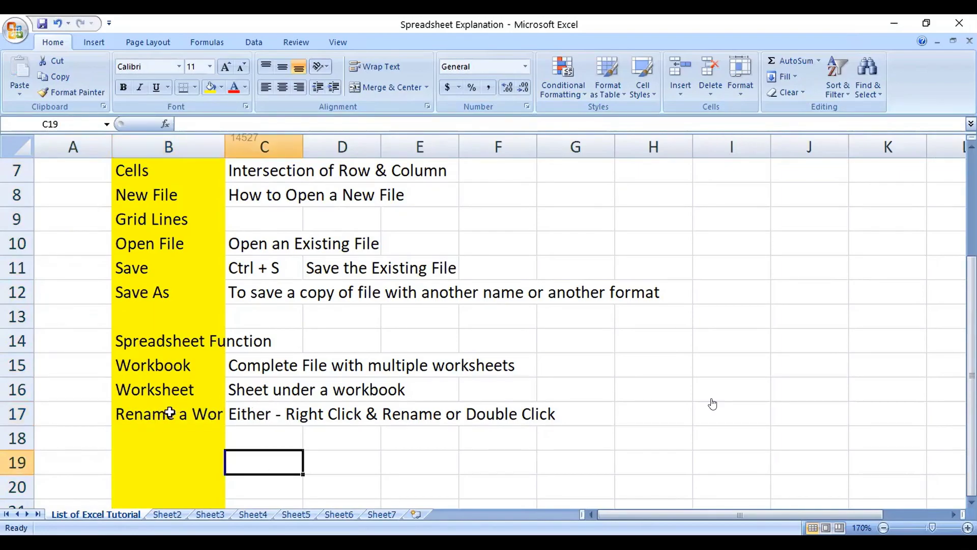
Step: Resize column B manually, then AutoFit its width so "Rename a Worksheet" and the other entries fit
{"action": "left_click", "coordinate": [169, 413]}
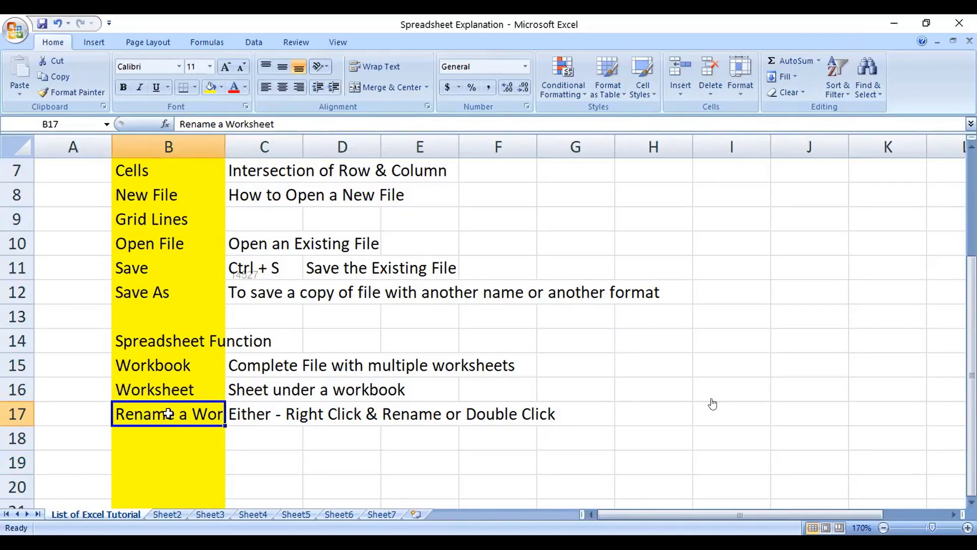
{"action": "left_click_drag", "start_coordinate": [227, 148], "coordinate": [227, 147]}
{"action": "left_click_drag", "start_coordinate": [225, 147], "coordinate": [308, 153]}
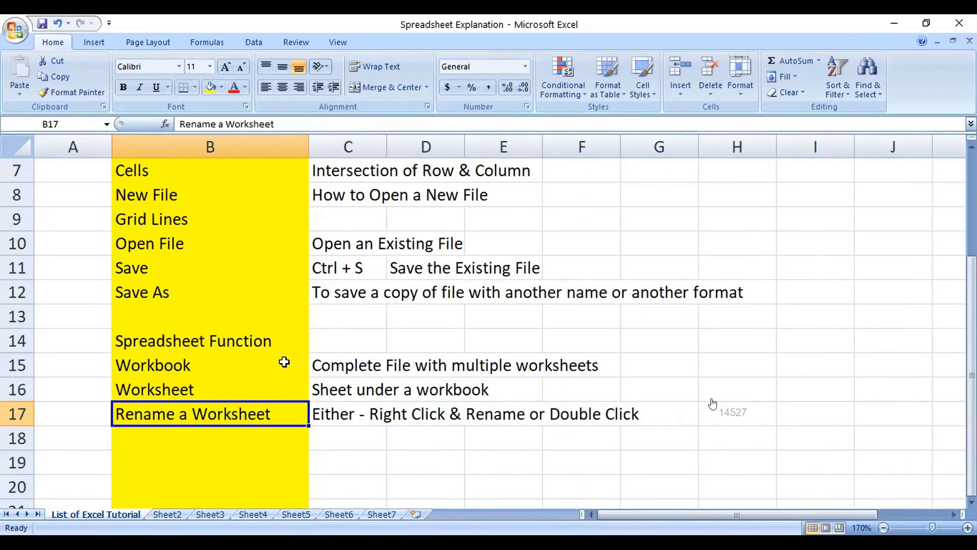
{"action": "left_click_drag", "start_coordinate": [308, 144], "coordinate": [217, 145]}
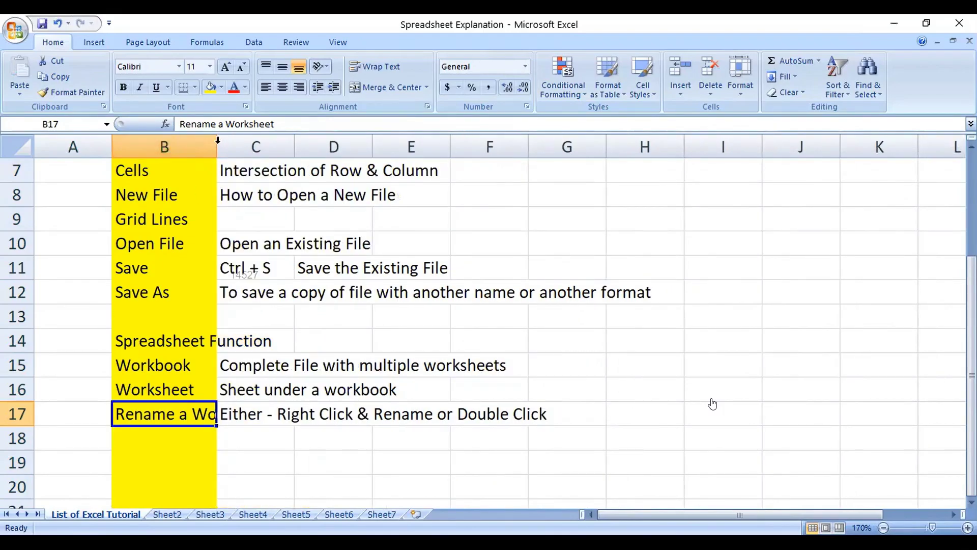
{"action": "double_click", "coordinate": [218, 144]}
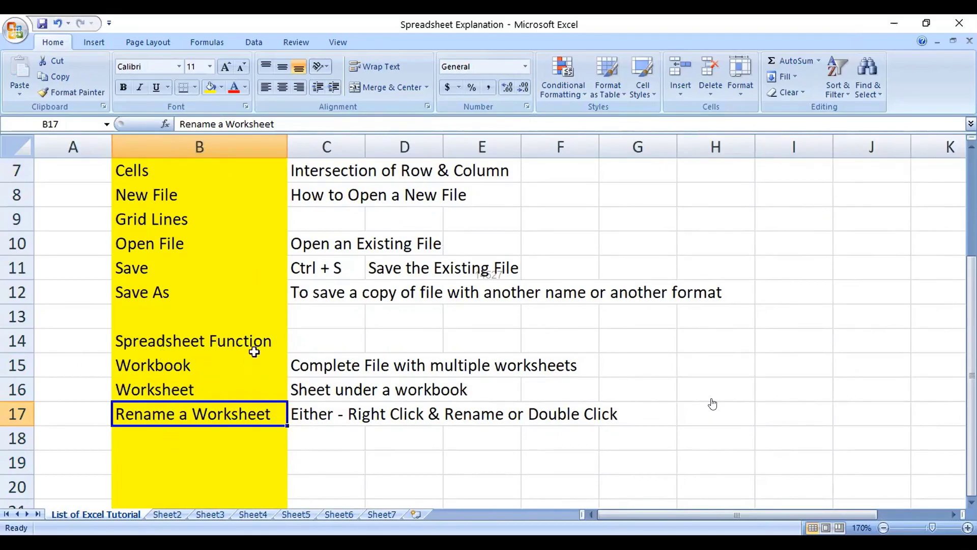
{"action": "left_click_drag", "start_coordinate": [288, 144], "coordinate": [232, 144]}
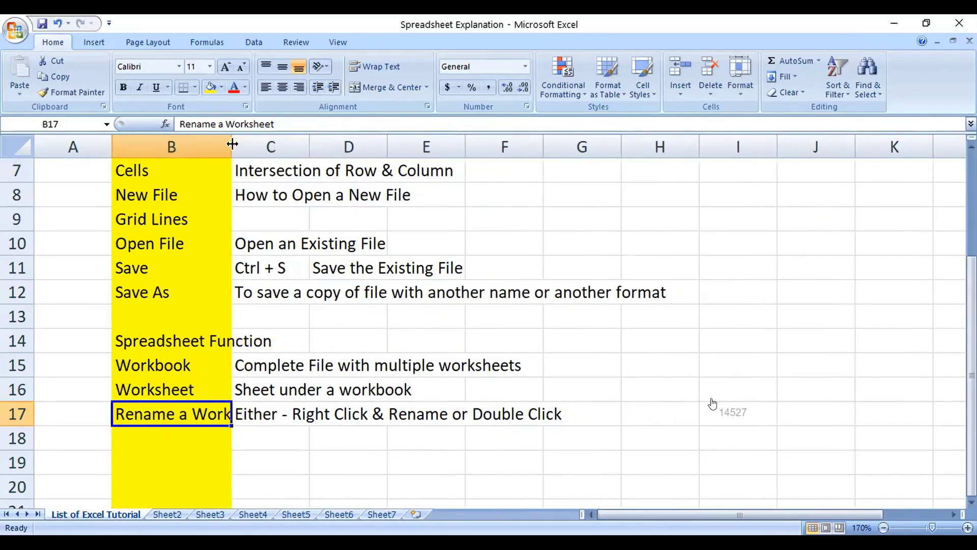
{"action": "double_click", "coordinate": [232, 144]}
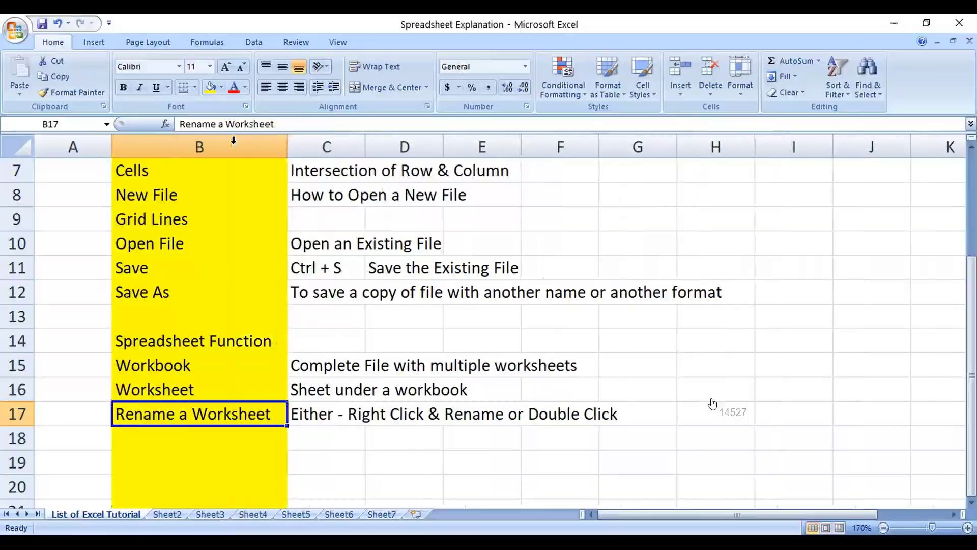
Step: Copy cell B17 of the List of Excel Tutorial sheet into cell B1 of Sheet2
{"action": "left_click", "coordinate": [199, 442]}
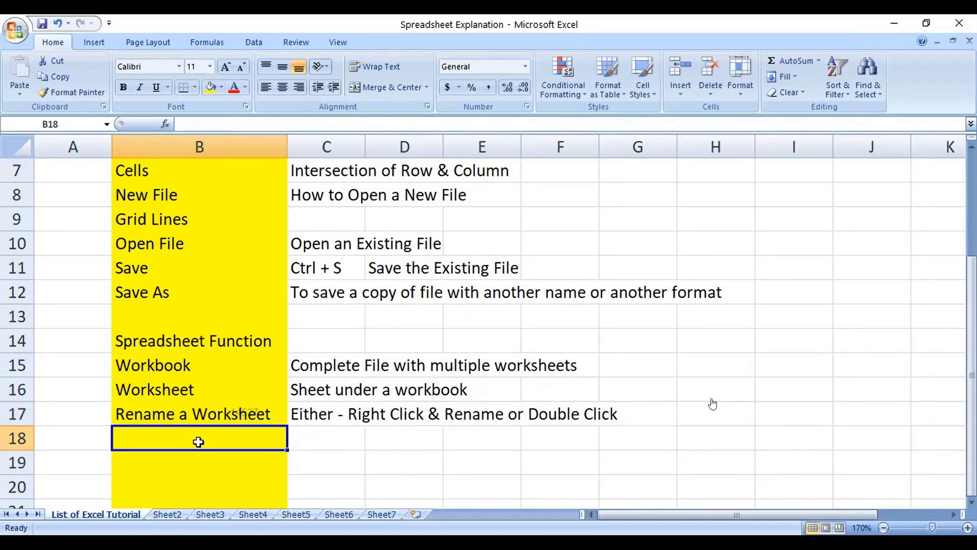
{"action": "left_click", "coordinate": [168, 514]}
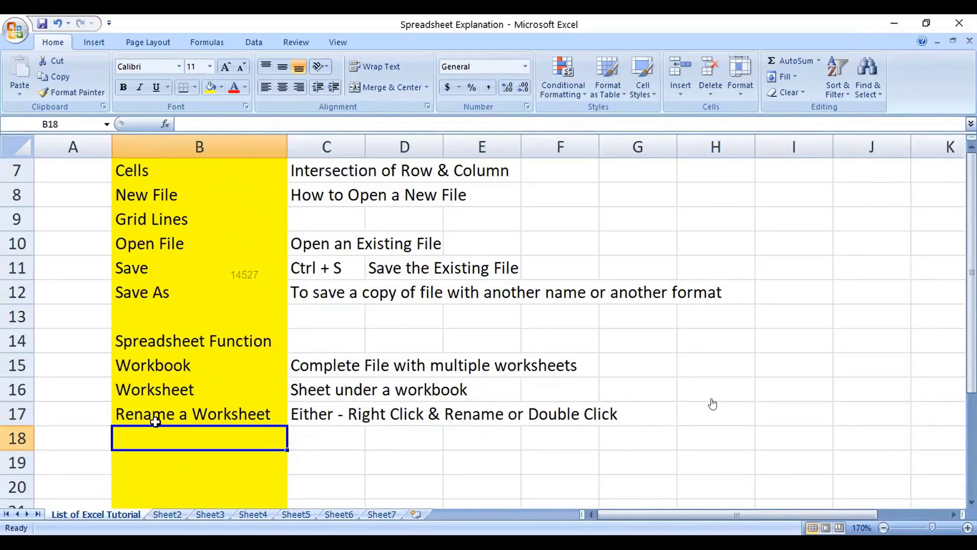
{"action": "left_click", "coordinate": [162, 412]}
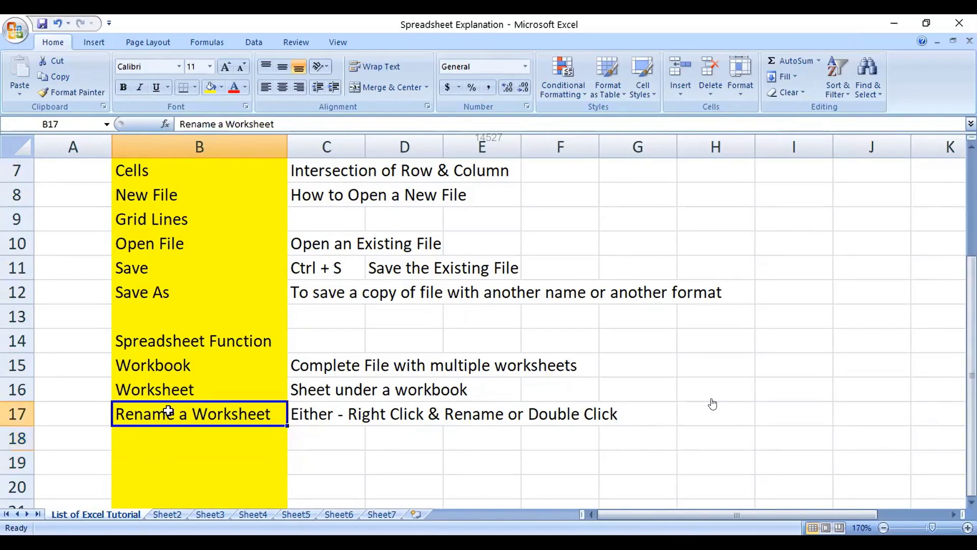
{"action": "key", "text": "ctrl+c"}
{"action": "left_click", "coordinate": [168, 514]}
{"action": "left_click", "coordinate": [132, 157]}
{"action": "left_click", "coordinate": [87, 157]}
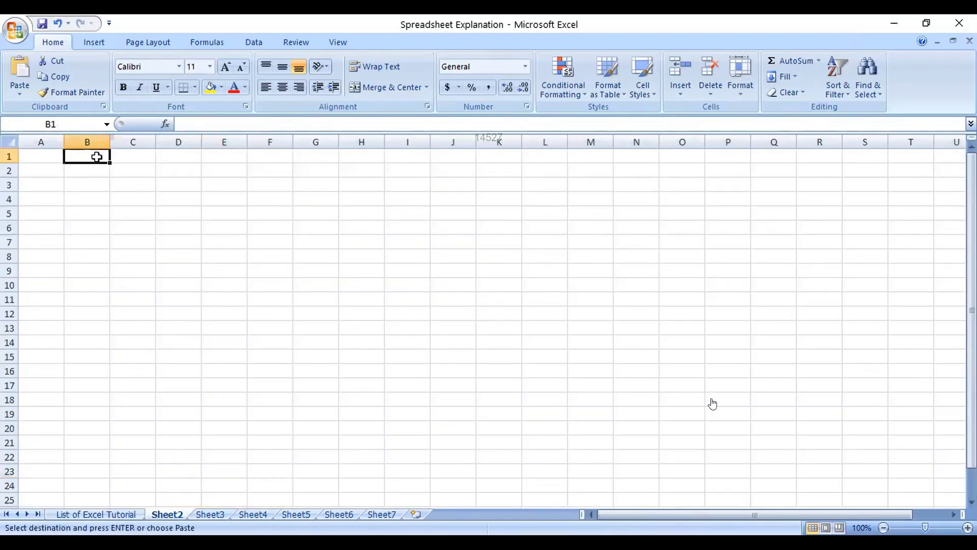
{"action": "key", "text": "ctrl+v"}
{"action": "left_click", "coordinate": [118, 512]}
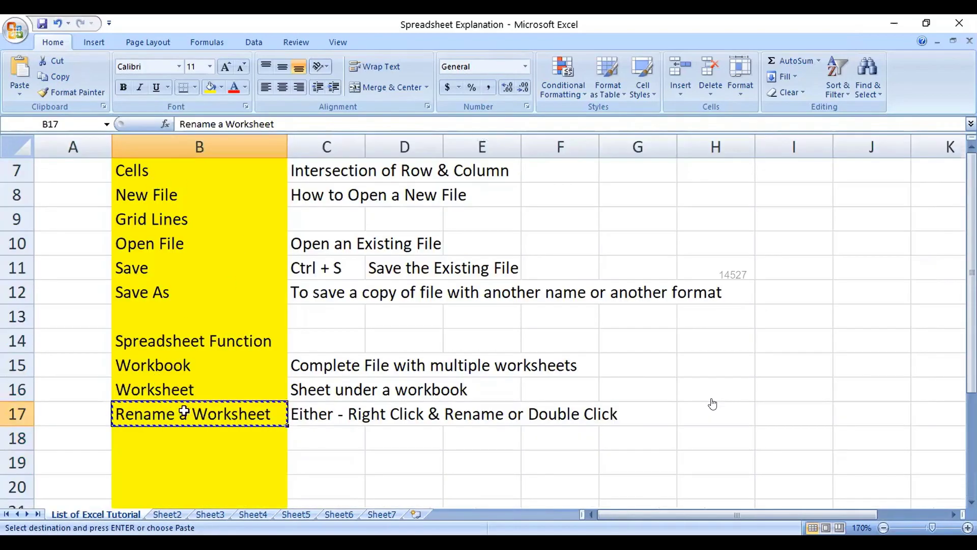
{"action": "left_click", "coordinate": [167, 514]}
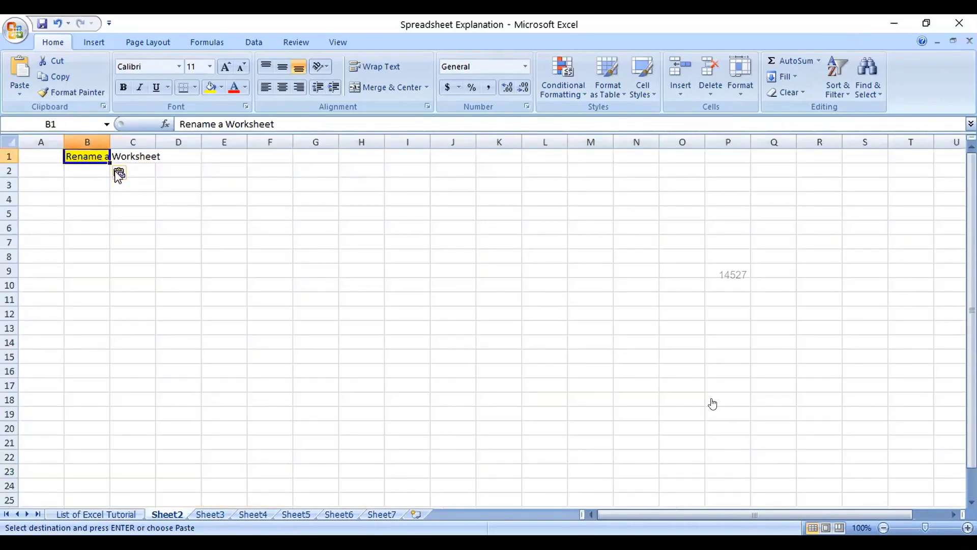
Step: Clear the copied text from B1 on Sheet2 and return to the List of Excel Tutorial sheet
{"action": "left_click", "coordinate": [909, 544]}
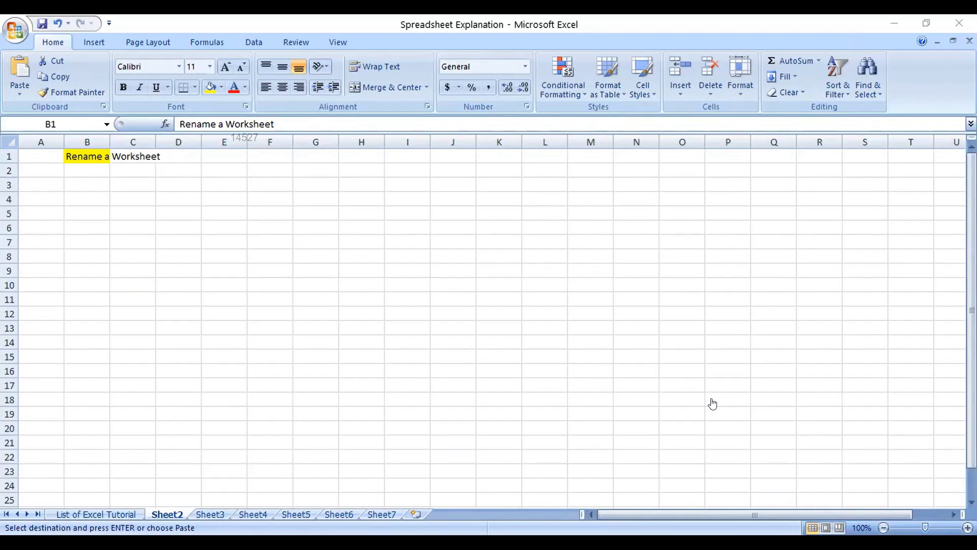
{"action": "scroll", "coordinate": [713, 403], "scroll_direction": "up", "scroll_amount": 7}
{"action": "left_click", "coordinate": [968, 528]}
{"action": "left_click", "coordinate": [968, 528]}
{"action": "left_click", "coordinate": [884, 527]}
{"action": "left_click", "coordinate": [884, 528]}
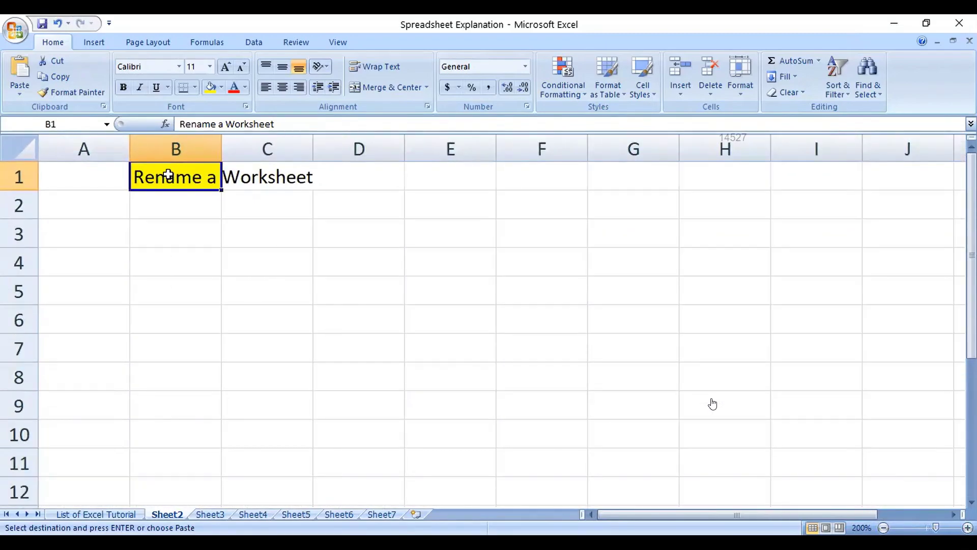
{"action": "key", "text": "Delete"}
{"action": "left_click", "coordinate": [92, 494]}
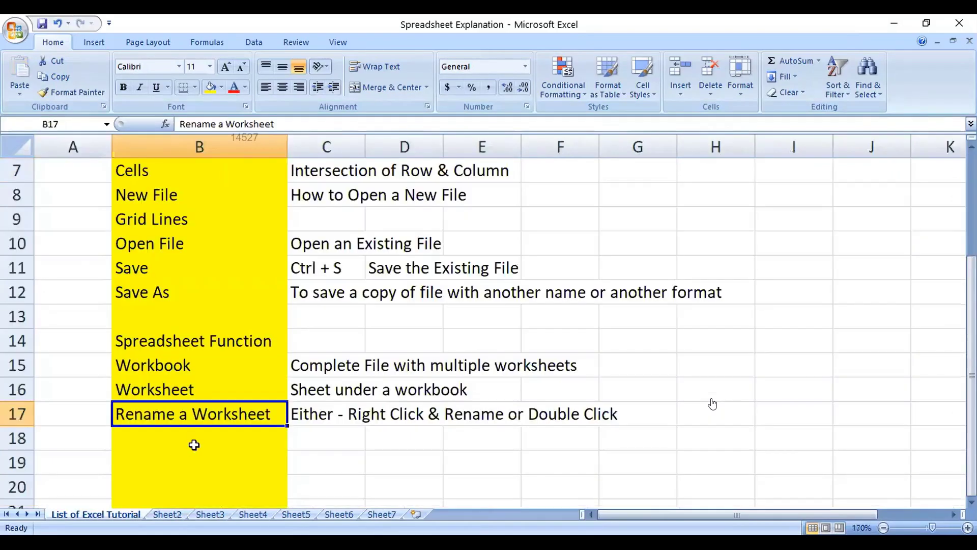
Step: Enter "Range of Cells" in cell B18, below Rename a Worksheet
{"action": "left_click", "coordinate": [194, 442]}
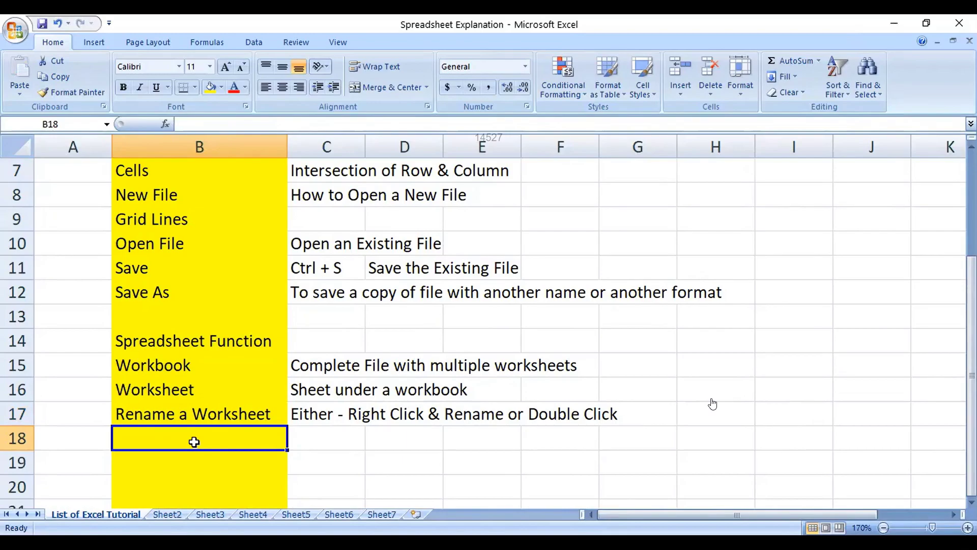
{"action": "type", "text": "Range"}
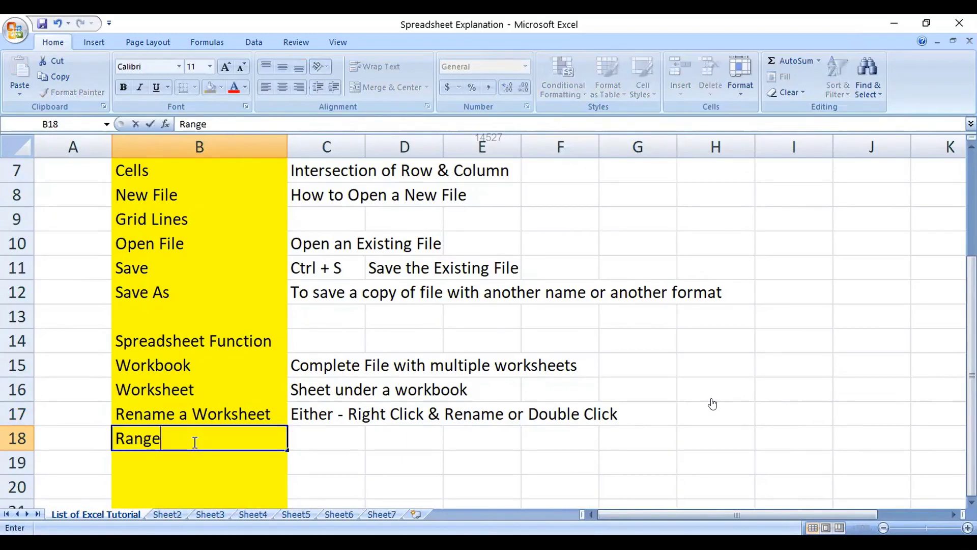
{"action": "type", "text": " of Cells"}
{"action": "key", "text": "Return"}
{"action": "key", "text": "Up"}
{"action": "key", "text": "F2"}
{"action": "key", "text": "BackSpace"}
{"action": "type", "text": "ls"}
{"action": "key", "text": "Return"}
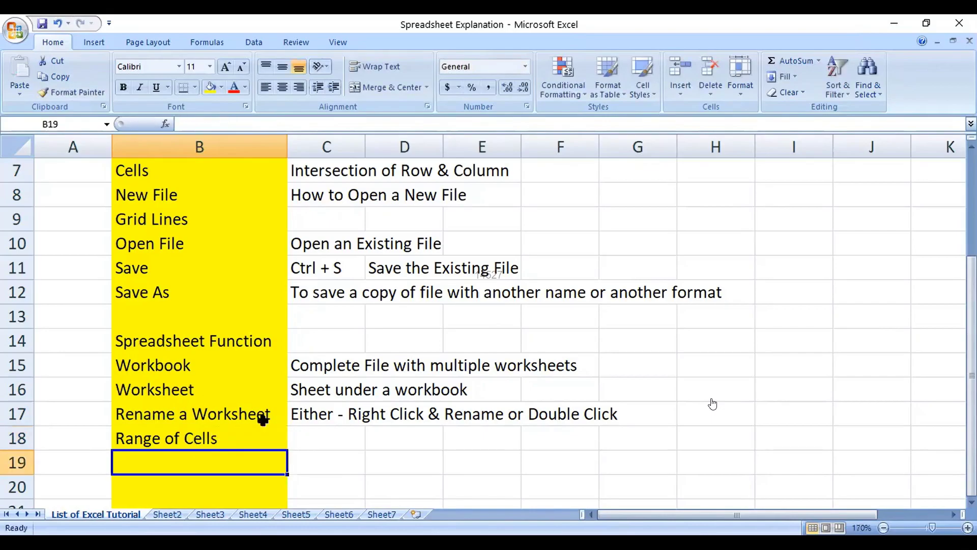
Step: Select single cells such as J12, I9, I12, G18 and D9 to examine how each one is referenced
{"action": "left_click", "coordinate": [693, 359]}
{"action": "left_click", "coordinate": [808, 349]}
{"action": "left_click", "coordinate": [848, 298]}
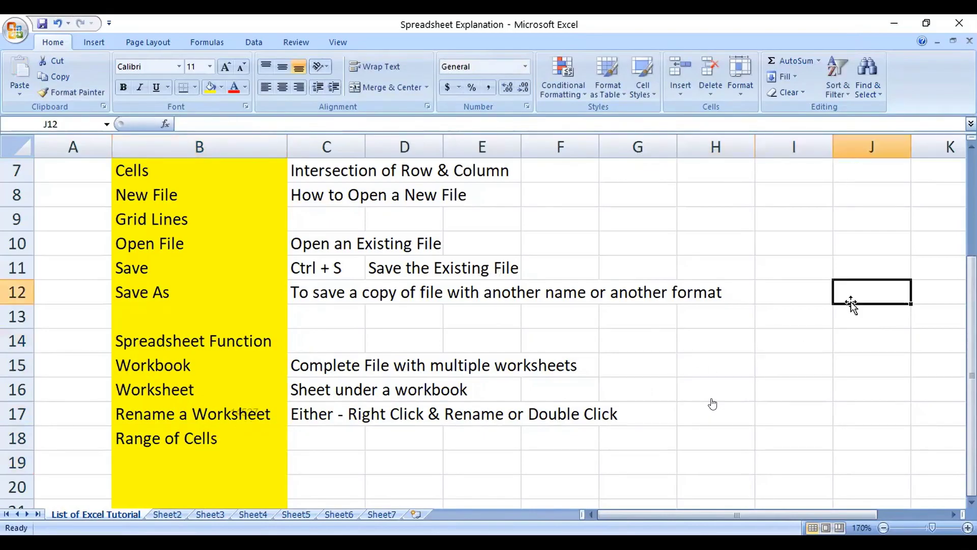
{"action": "left_click", "coordinate": [782, 227]}
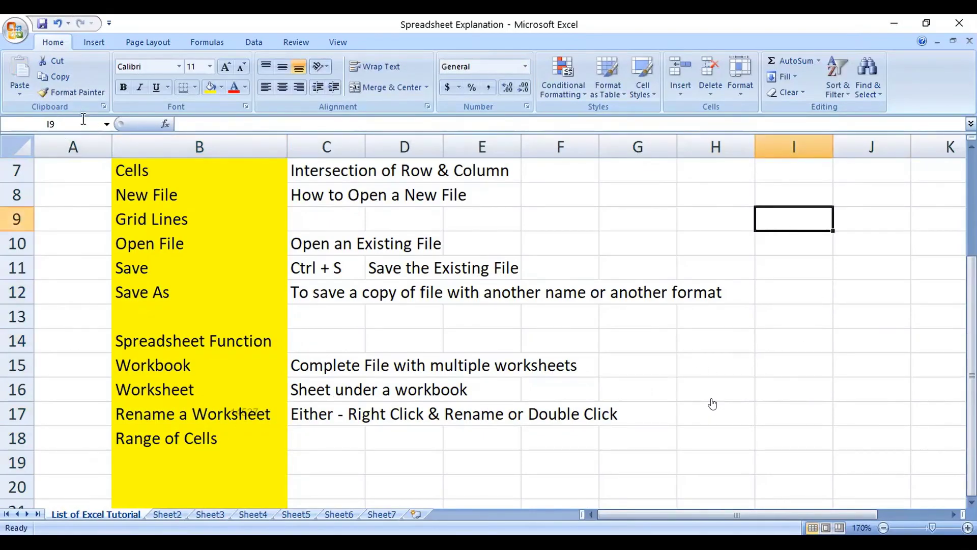
{"action": "left_click", "coordinate": [797, 297]}
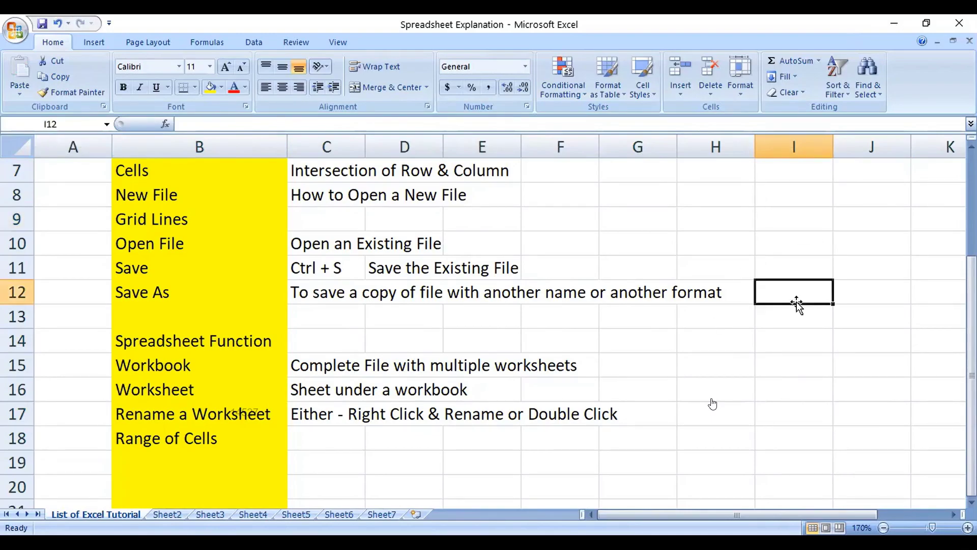
{"action": "left_click", "coordinate": [633, 427]}
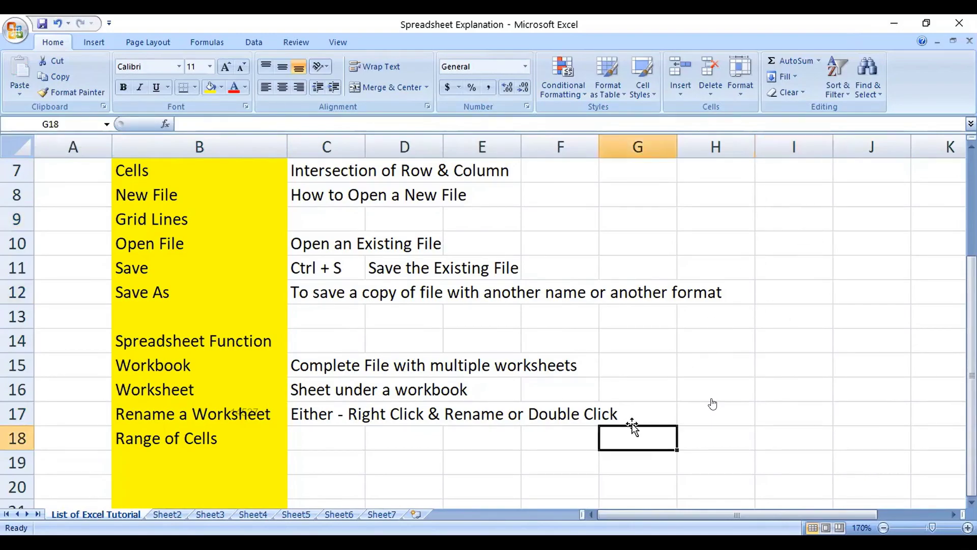
{"action": "left_click", "coordinate": [866, 222]}
{"action": "left_click", "coordinate": [434, 213]}
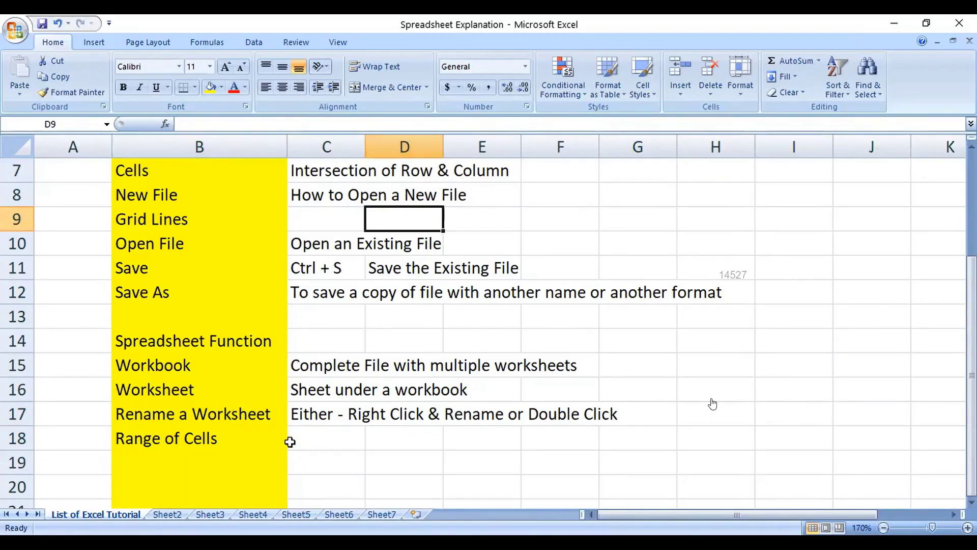
{"action": "left_click", "coordinate": [809, 225]}
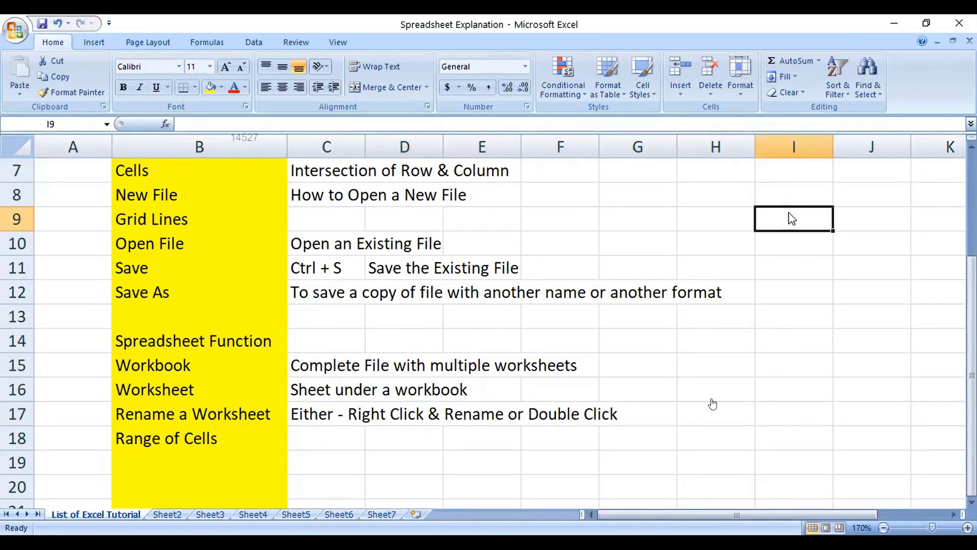
{"action": "left_click", "coordinate": [783, 265]}
{"action": "left_click", "coordinate": [777, 217]}
Step: Select ranges I9:J16 and I9:J15 from different starting corners to examine the active cell reference, then return to cell I9
{"action": "left_click_drag", "start_coordinate": [787, 223], "coordinate": [862, 409]}
{"action": "left_click_drag", "start_coordinate": [787, 228], "coordinate": [875, 399]}
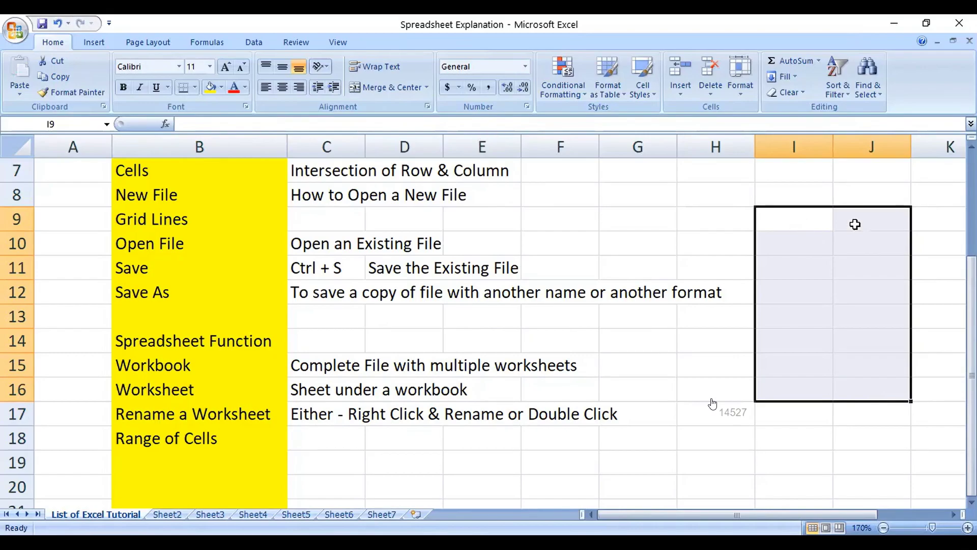
{"action": "left_click_drag", "start_coordinate": [898, 215], "coordinate": [786, 389]}
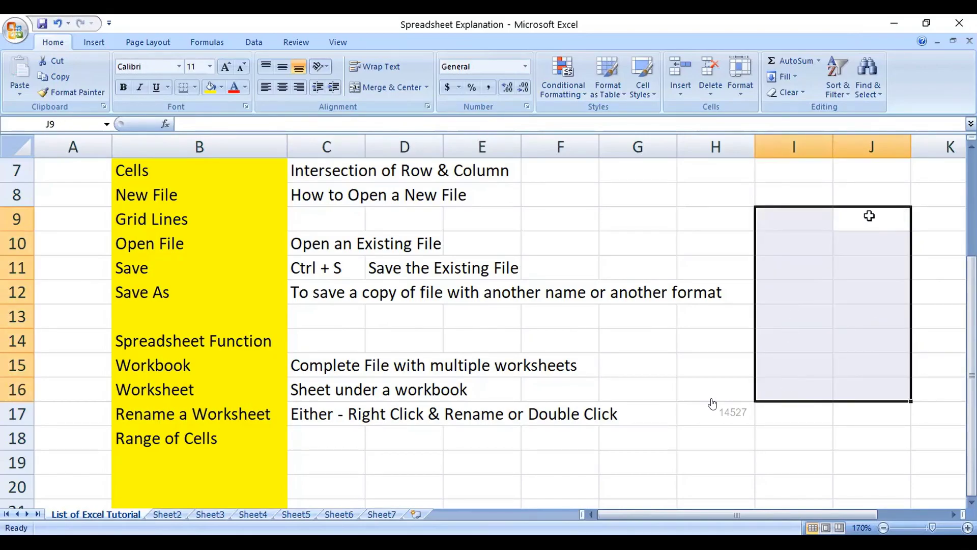
{"action": "left_click_drag", "start_coordinate": [831, 229], "coordinate": [884, 402]}
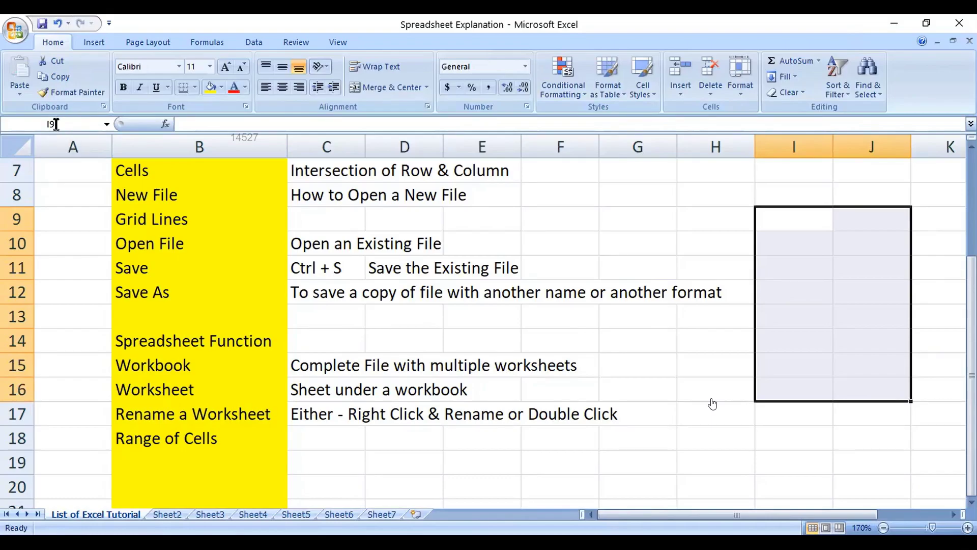
{"action": "left_click_drag", "start_coordinate": [858, 216], "coordinate": [811, 359]}
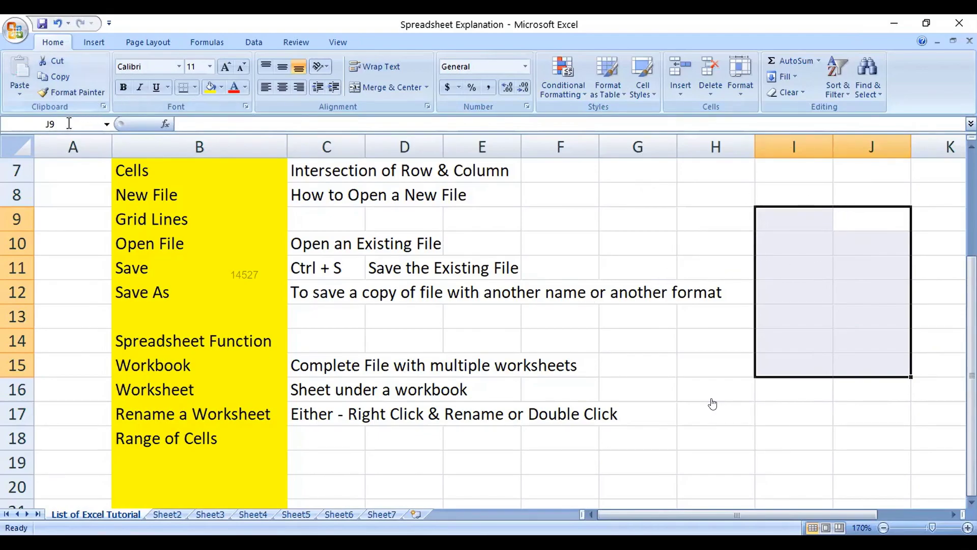
{"action": "left_click_drag", "start_coordinate": [770, 213], "coordinate": [818, 353]}
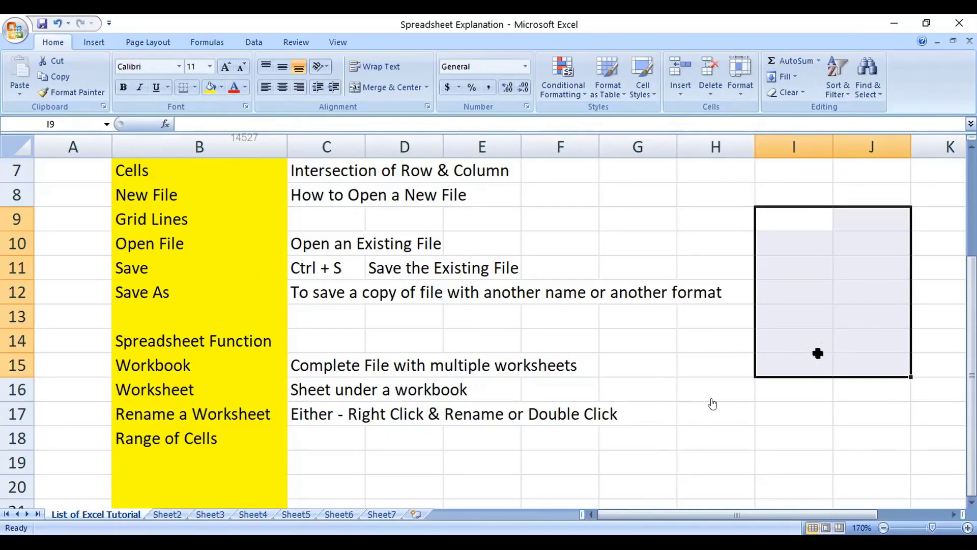
{"action": "left_click", "coordinate": [792, 223]}
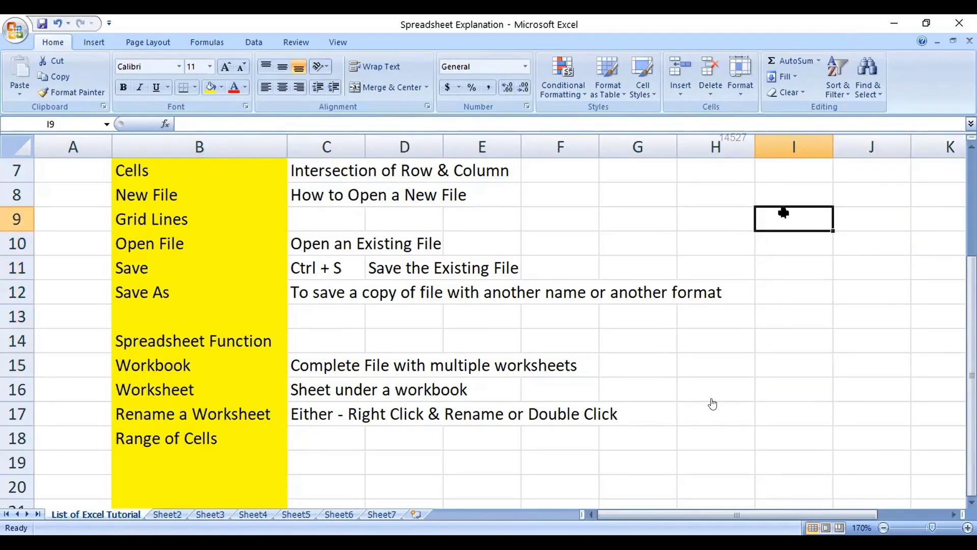
Step: Select the range from I9 to K18 to examine how its size and active cell are referenced, ending on cell K18
{"action": "left_click_drag", "start_coordinate": [812, 235], "coordinate": [812, 238]}
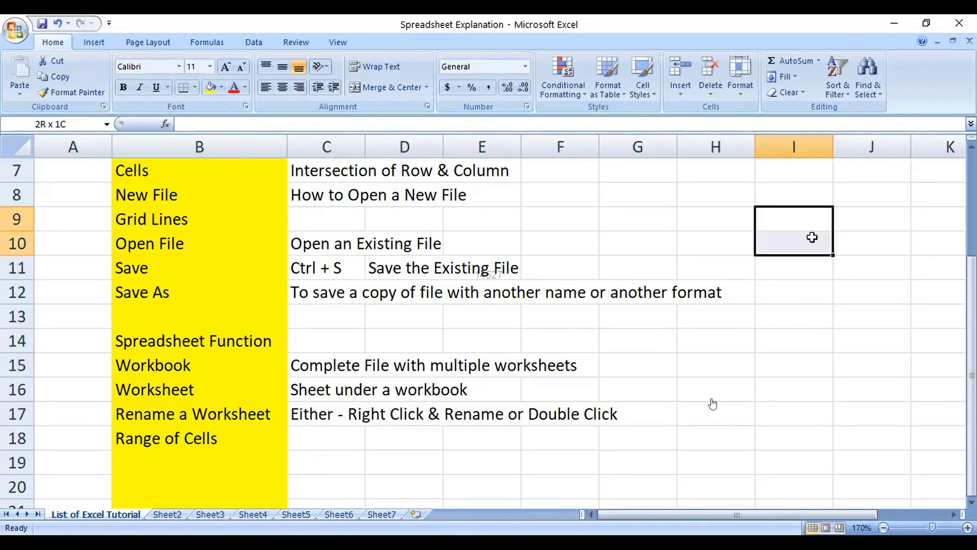
{"action": "left_click_drag", "start_coordinate": [815, 237], "coordinate": [855, 287]}
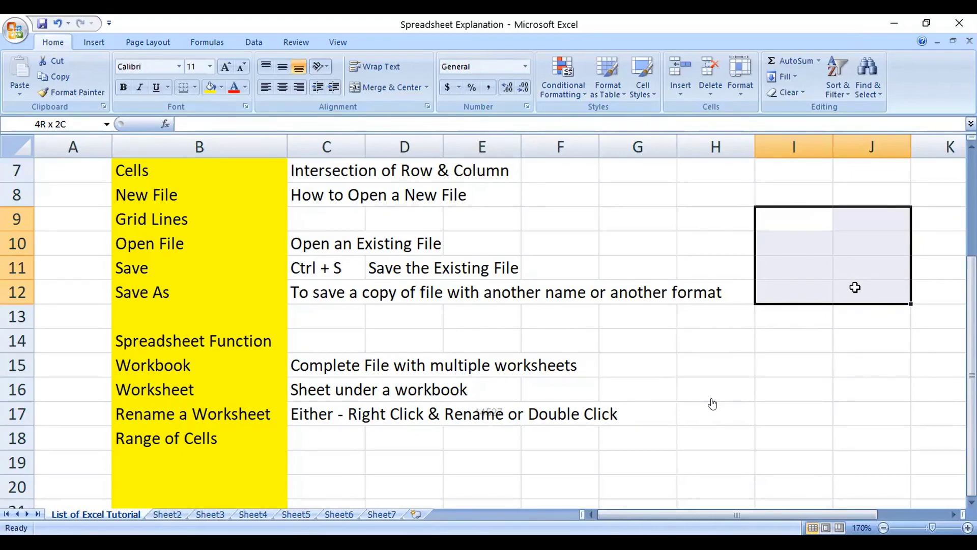
{"action": "left_click_drag", "start_coordinate": [855, 288], "coordinate": [939, 436]}
{"action": "left_click", "coordinate": [938, 437]}
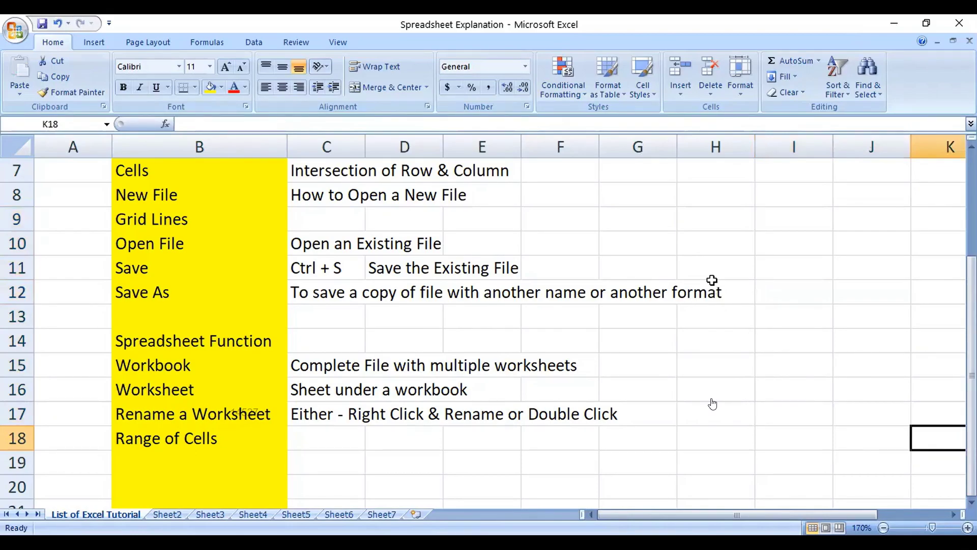
Step: Enter "Filling up range of Cell" in cell B19, below Range of Cells
{"action": "scroll", "coordinate": [220, 375], "scroll_direction": "up", "scroll_amount": 2}
{"action": "scroll", "coordinate": [222, 379], "scroll_direction": "down", "scroll_amount": 2}
{"action": "scroll", "coordinate": [222, 378], "scroll_direction": "down", "scroll_amount": 1}
{"action": "left_click", "coordinate": [166, 392]}
{"action": "type", "text": "Fi"}
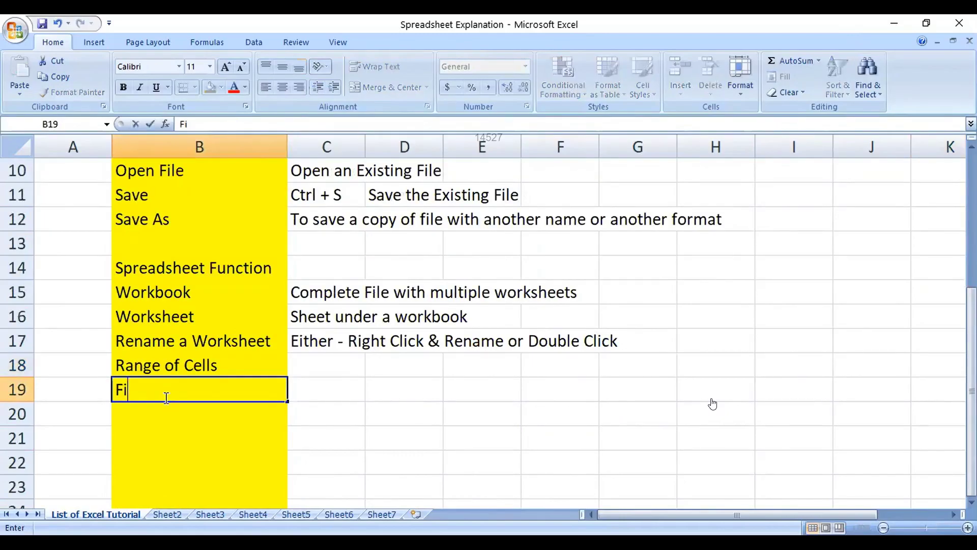
{"action": "type", "text": "lling u"}
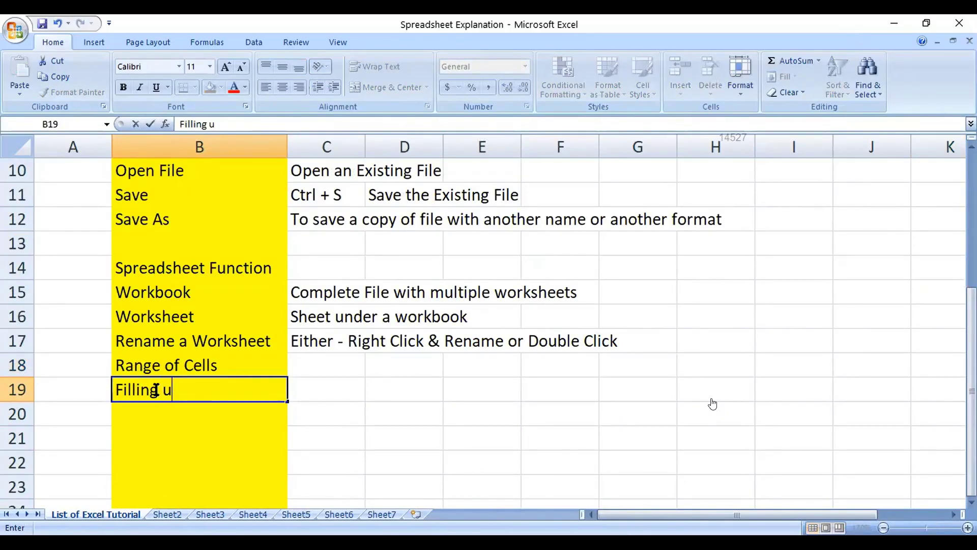
{"action": "type", "text": "p range of Cell"}
{"action": "key", "text": "Return"}
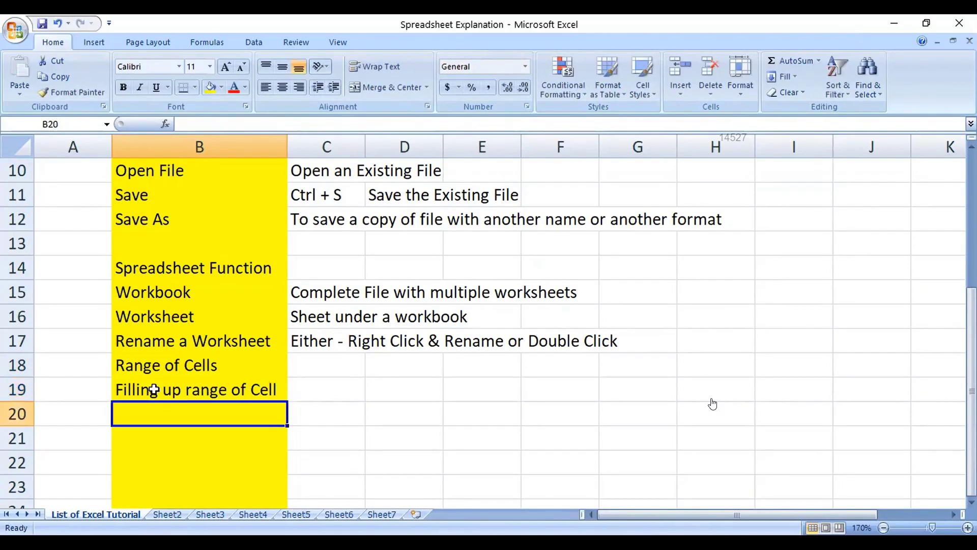
Step: On Sheet2, enter the numbers 1, 2 and 3 in cells B2 to B4
{"action": "key", "text": "ctrl+Page_Down"}
{"action": "left_click", "coordinate": [189, 196]}
{"action": "type", "text": "1"}
{"action": "key", "text": "Return"}
{"action": "type", "text": "2"}
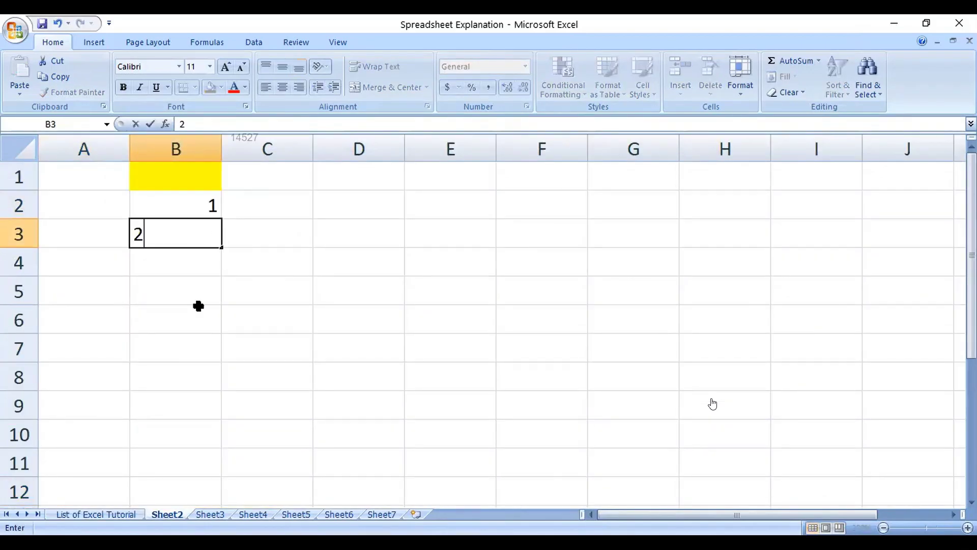
{"action": "key", "text": "Return"}
{"action": "type", "text": "3"}
{"action": "key", "text": "Return"}
Step: Auto-fill the value 1 from B2 down to B12 and apply the Fill Series option
{"action": "left_click", "coordinate": [206, 201]}
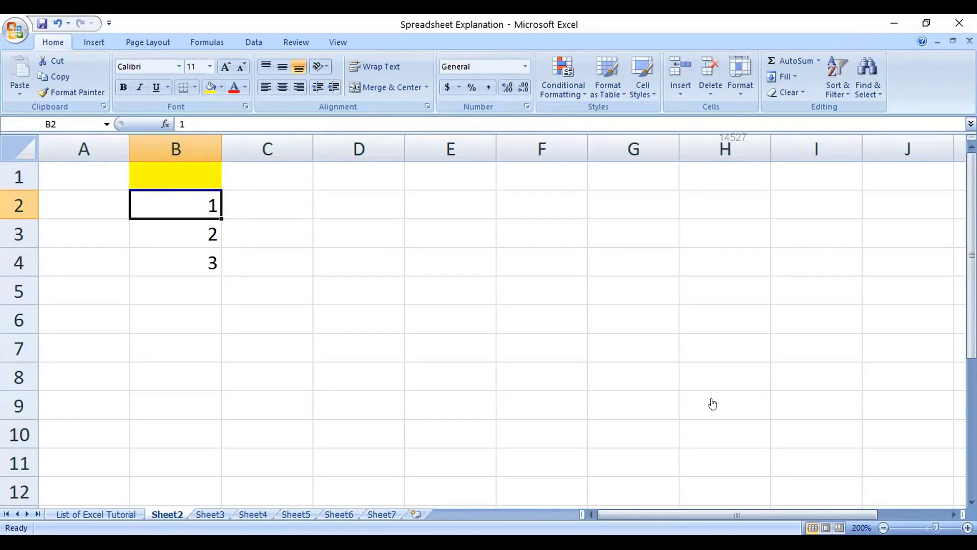
{"action": "scroll", "coordinate": [713, 404], "scroll_direction": "up", "scroll_amount": 13}
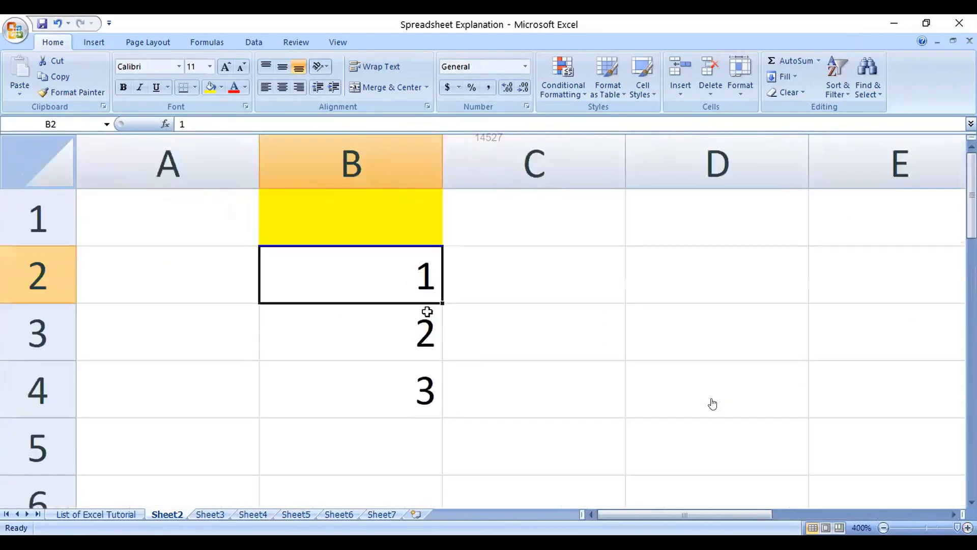
{"action": "left_click_drag", "start_coordinate": [443, 304], "coordinate": [447, 349]}
{"action": "left_click_drag", "start_coordinate": [444, 391], "coordinate": [443, 511]}
{"action": "left_click_drag", "start_coordinate": [435, 420], "coordinate": [436, 421]}
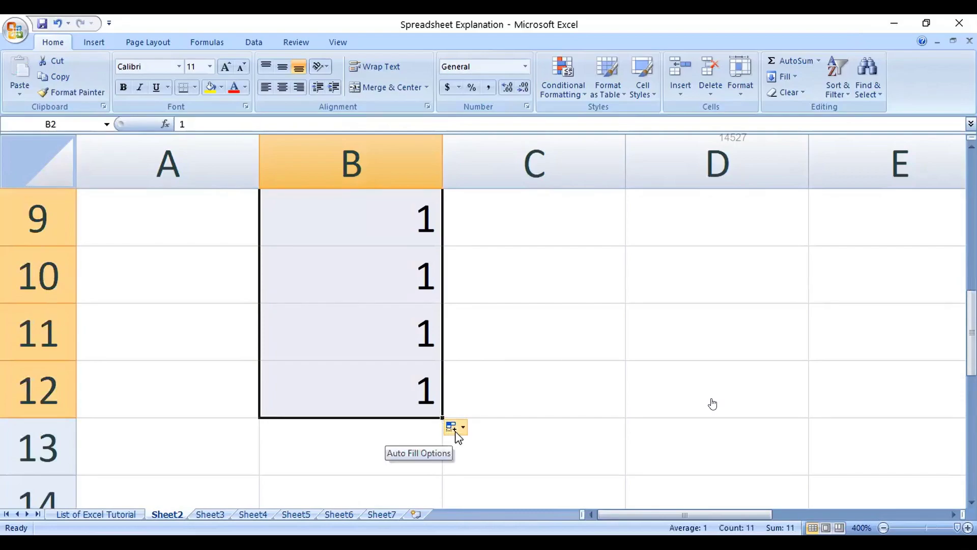
{"action": "left_click", "coordinate": [456, 431]}
{"action": "left_click", "coordinate": [392, 462]}
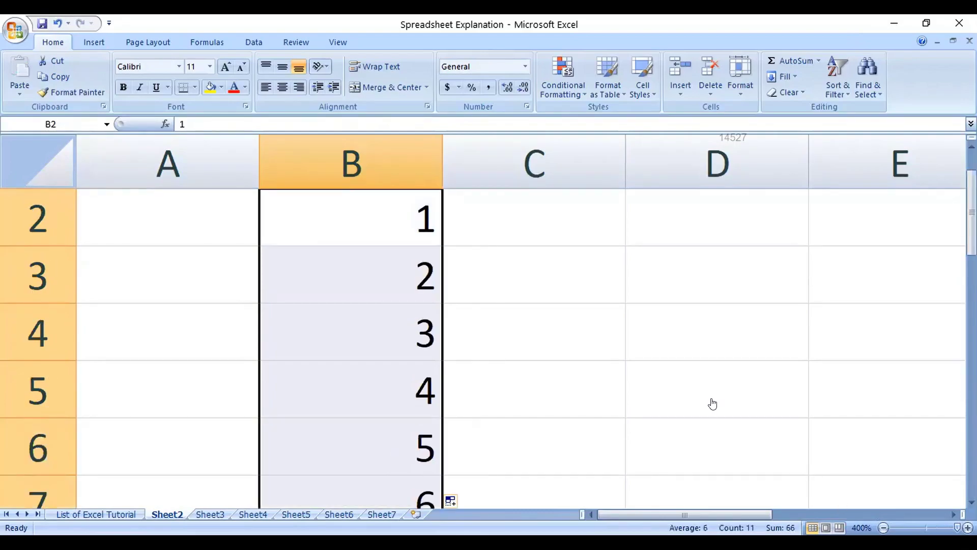
Step: Enter "A" in cell C2, beside the number series, and reselect the cell
{"action": "scroll", "coordinate": [713, 403], "scroll_direction": "down", "scroll_amount": 10}
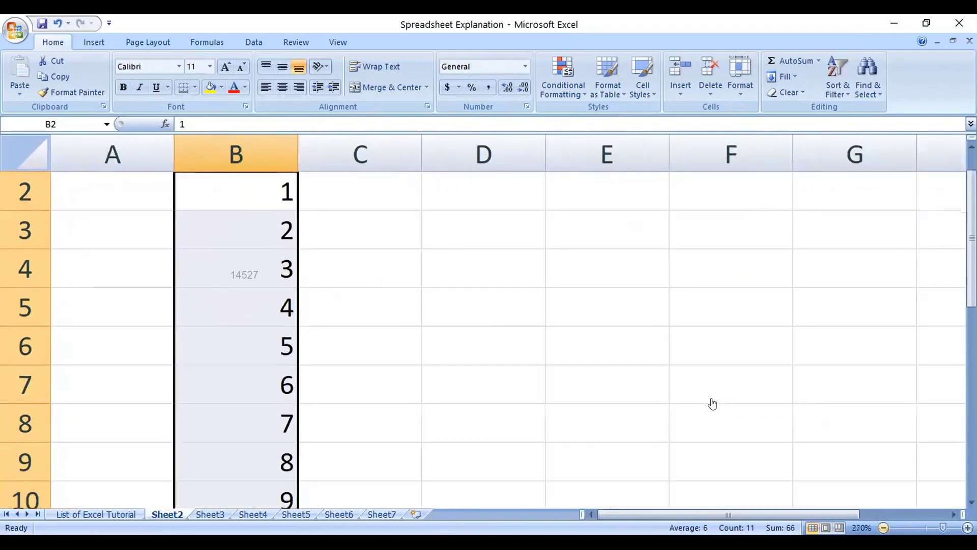
{"action": "scroll", "coordinate": [712, 403], "scroll_direction": "down", "scroll_amount": 2}
{"action": "scroll", "coordinate": [337, 423], "scroll_direction": "down", "scroll_amount": 1}
{"action": "scroll", "coordinate": [337, 424], "scroll_direction": "up", "scroll_amount": 1}
{"action": "left_click", "coordinate": [264, 207]}
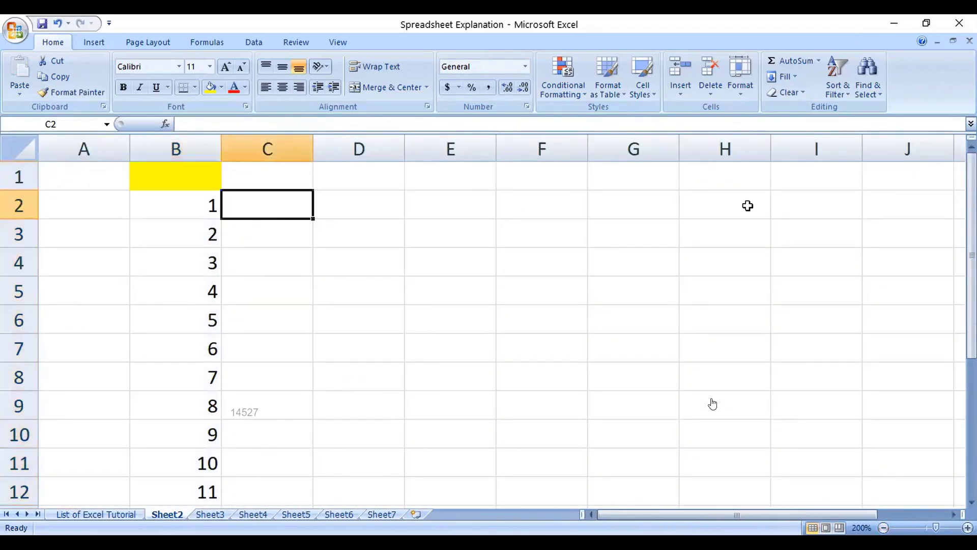
{"action": "type", "text": "A"}
{"action": "key", "text": "Return"}
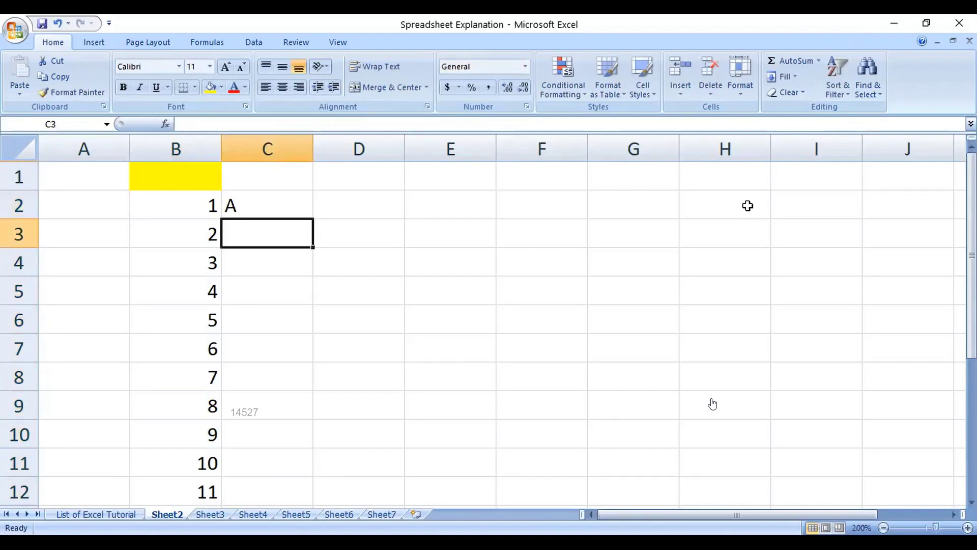
{"action": "key", "text": "Up"}
{"action": "key", "text": "Down"}
{"action": "key", "text": "Up"}
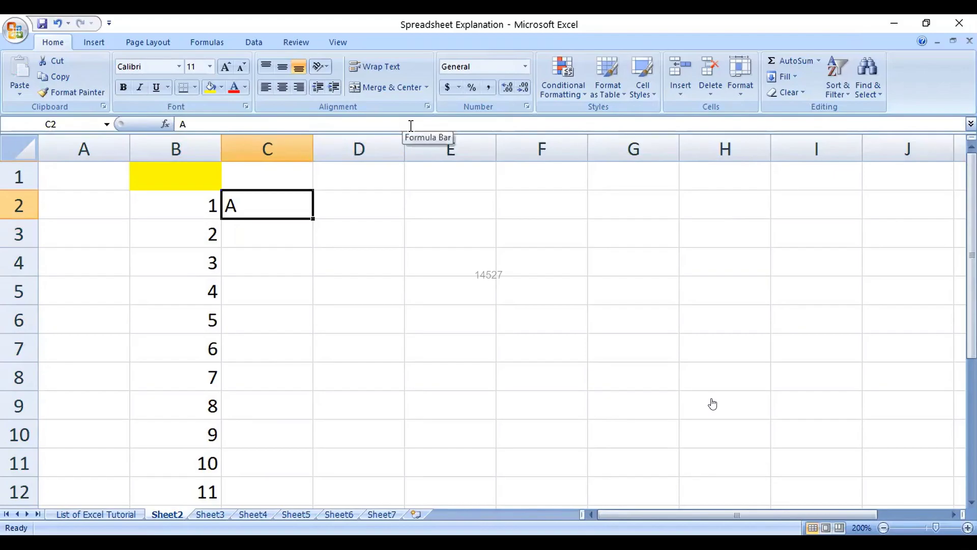
Step: Enter 21 in cell C2 and fill it down to C11 as a number series
{"action": "type", "text": "21"}
{"action": "key", "text": "Return"}
{"action": "key", "text": "Up"}
{"action": "left_click_drag", "start_coordinate": [314, 219], "coordinate": [316, 473]}
{"action": "left_click", "coordinate": [322, 484]}
{"action": "left_click", "coordinate": [250, 434]}
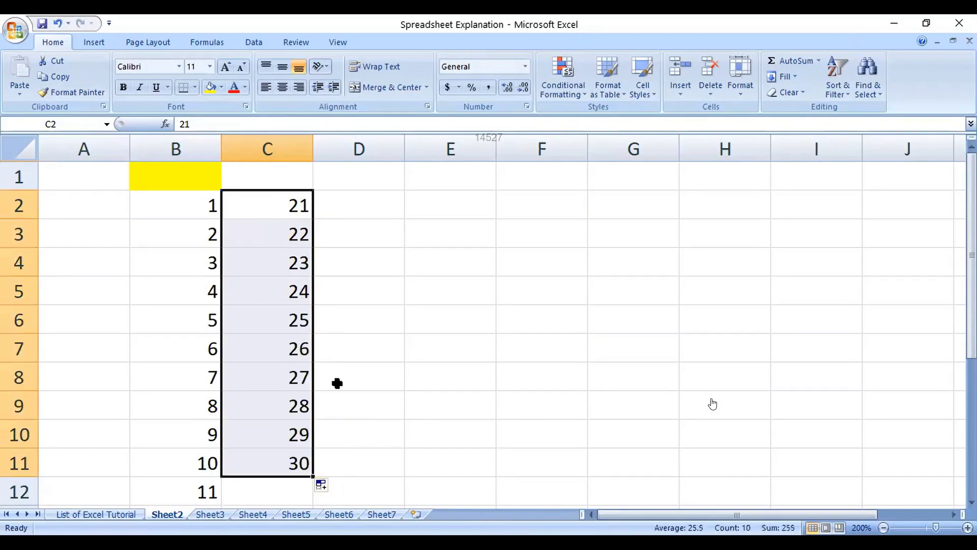
Step: Enter the date "2march" in cell D2 and fill consecutive dates down to D11
{"action": "left_click", "coordinate": [368, 210]}
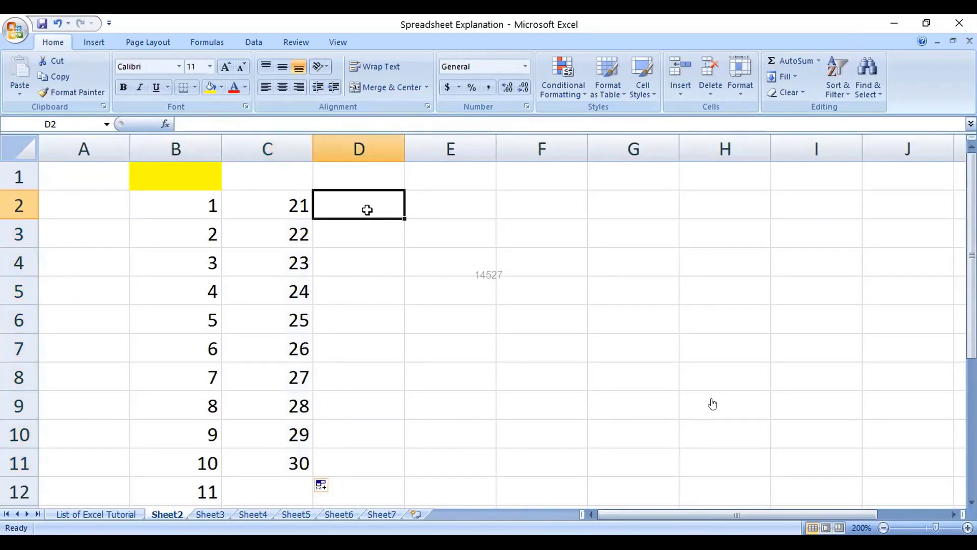
{"action": "type", "text": "2"}
{"action": "key", "text": "BackSpace"}
{"action": "type", "text": "1"}
{"action": "type", "text": "march"}
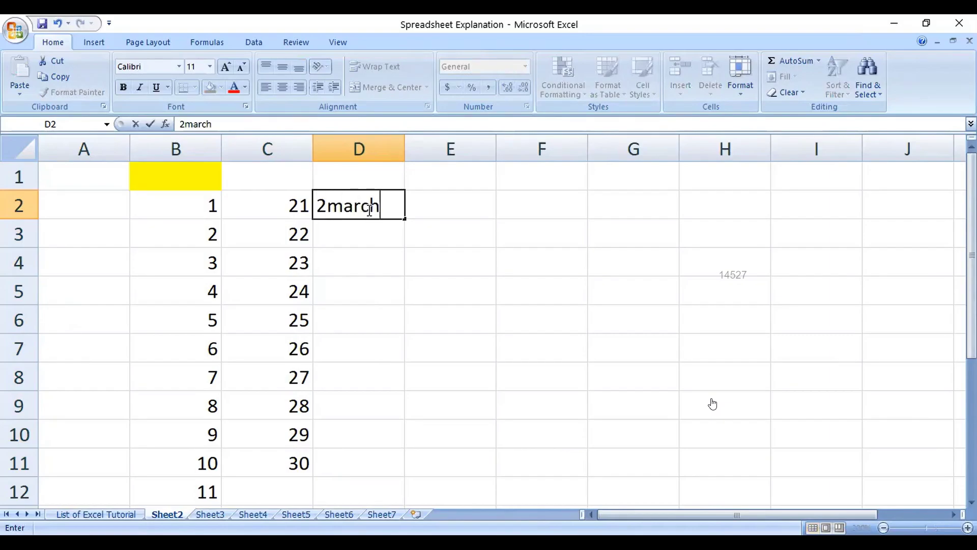
{"action": "key", "text": "Return"}
{"action": "left_click", "coordinate": [368, 210]}
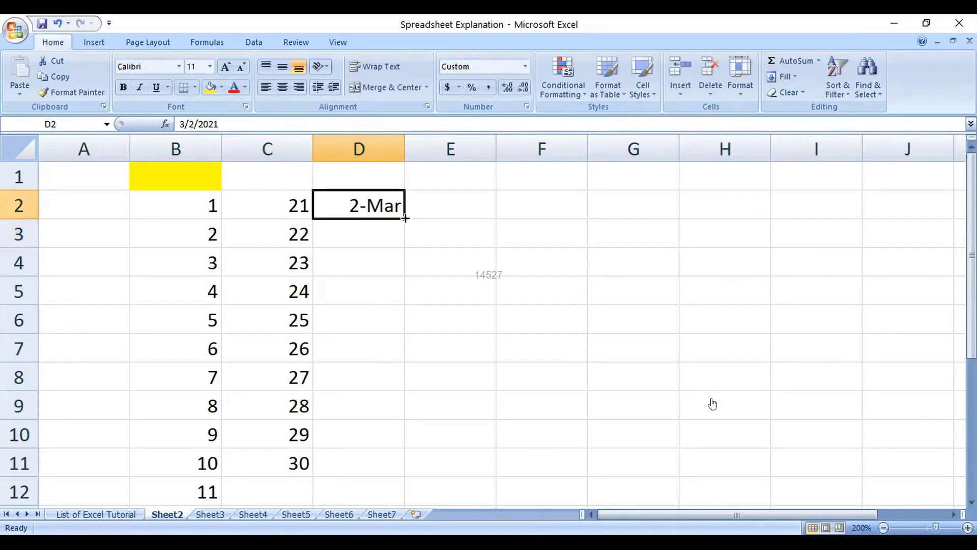
{"action": "left_click_drag", "start_coordinate": [406, 219], "coordinate": [406, 251]}
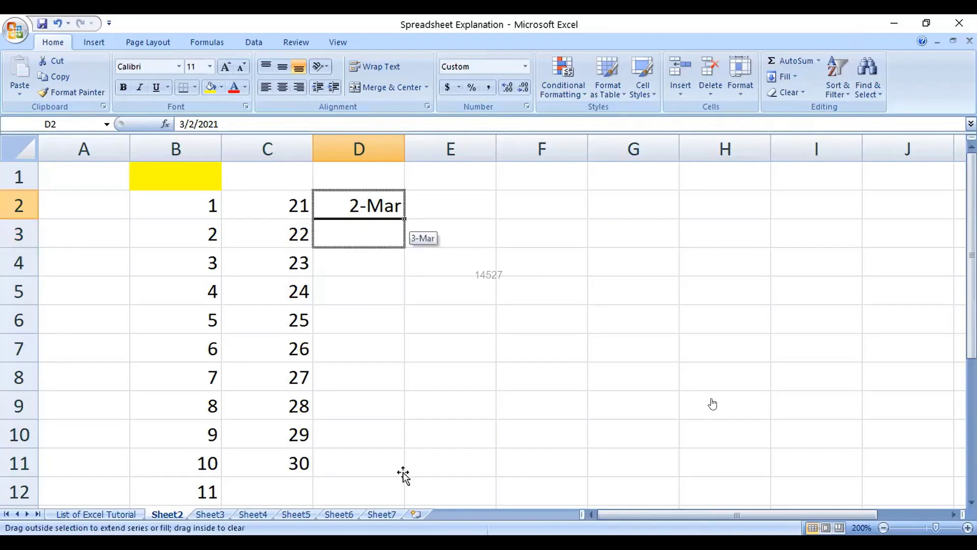
{"action": "left_click_drag", "start_coordinate": [412, 490], "coordinate": [407, 465]}
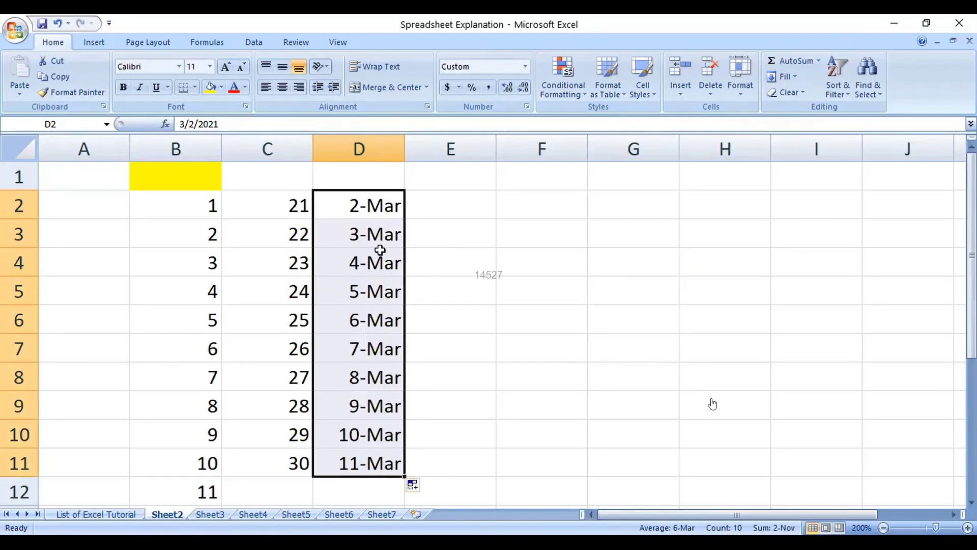
Step: Enter "Monday" in E2 and fill the weekdays down column E, clearing the repeated days in E9:E11
{"action": "left_click", "coordinate": [430, 200]}
{"action": "type", "text": "Monday"}
{"action": "key", "text": "Return"}
{"action": "left_click", "coordinate": [439, 199]}
{"action": "left_click_drag", "start_coordinate": [496, 221], "coordinate": [497, 469]}
{"action": "left_click_drag", "start_coordinate": [447, 377], "coordinate": [455, 460]}
{"action": "key", "text": "Delete"}
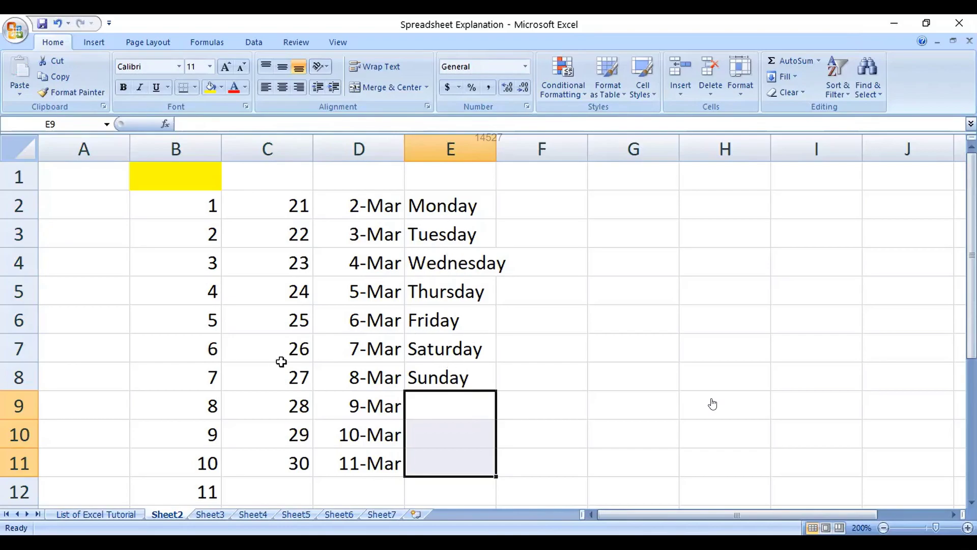
Step: Fill the weekdays across row 2 from Monday in E2 to J2
{"action": "left_click", "coordinate": [484, 210]}
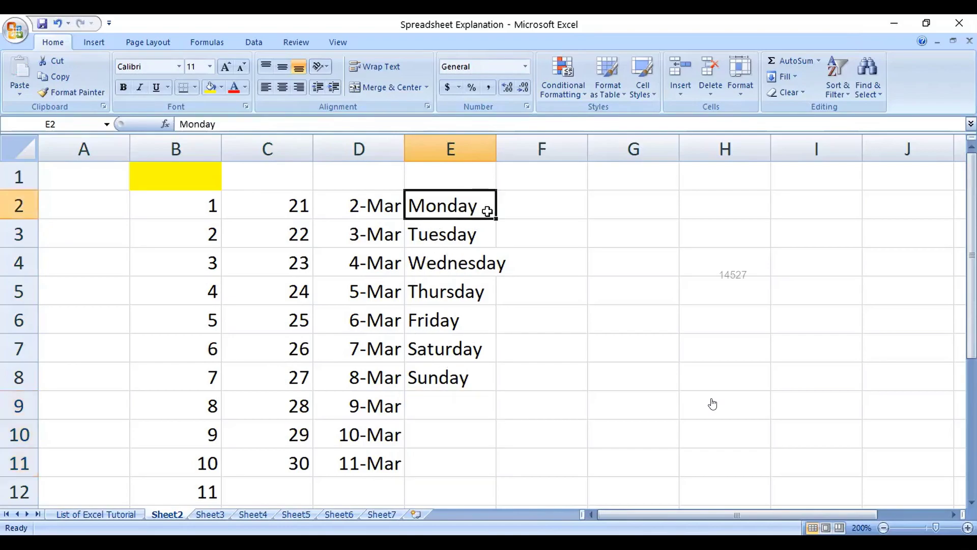
{"action": "left_click_drag", "start_coordinate": [497, 218], "coordinate": [631, 219]}
{"action": "left_click_drag", "start_coordinate": [923, 219], "coordinate": [950, 219]}
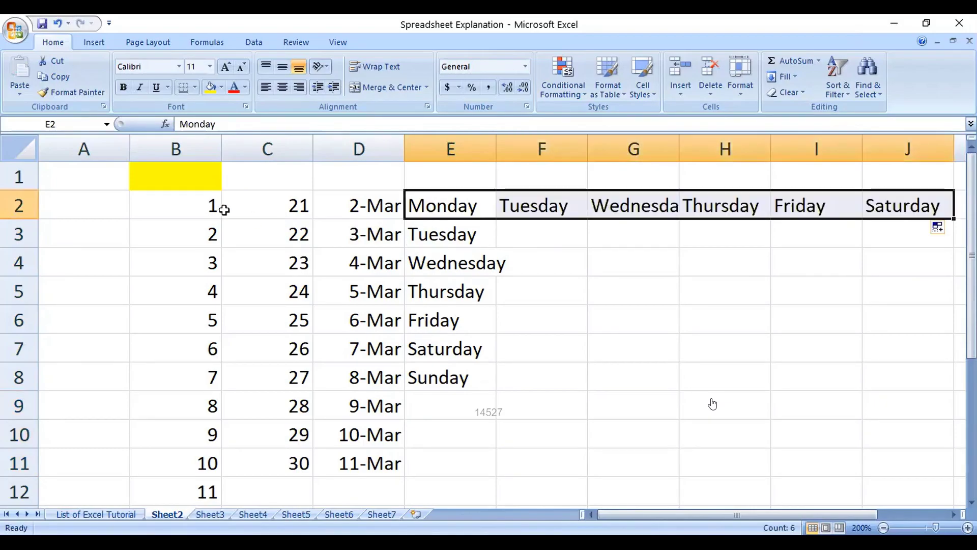
Step: Delete the empty column A and fit the widths of the resulting columns A to D to their contents
{"action": "left_click", "coordinate": [120, 147]}
{"action": "right_click", "coordinate": [79, 248]}
{"action": "left_click", "coordinate": [78, 244]}
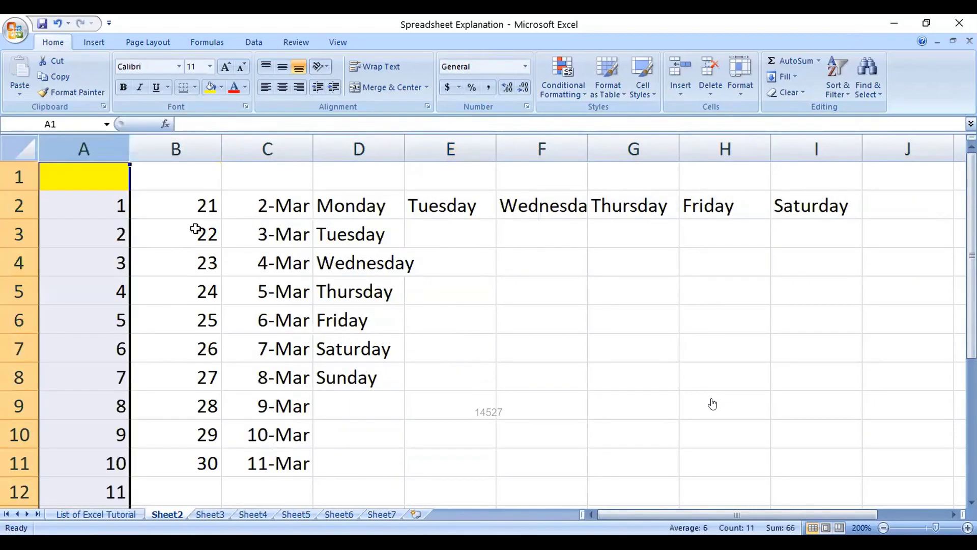
{"action": "left_click_drag", "start_coordinate": [131, 145], "coordinate": [67, 146]}
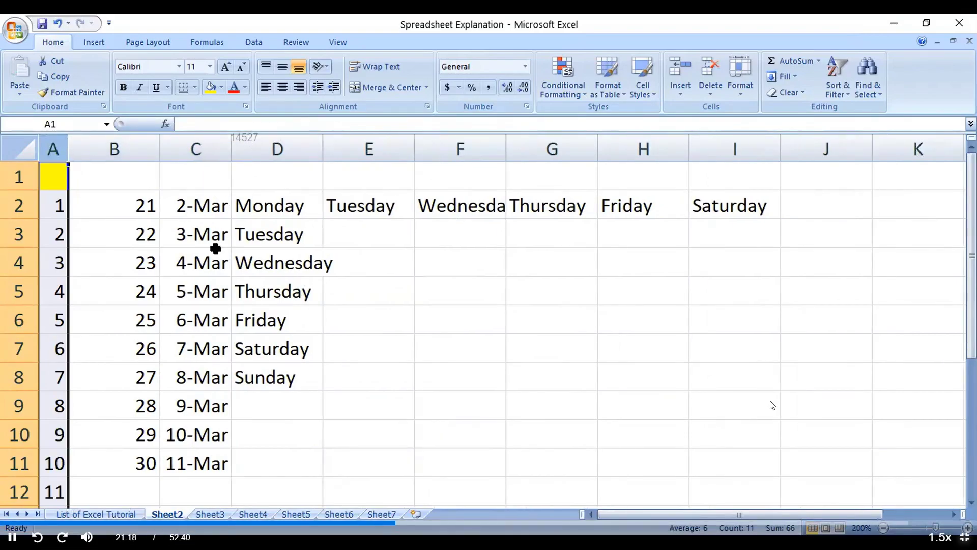
Step: Pause the lecture video and exit full-screen playback
{"action": "key", "text": "space"}
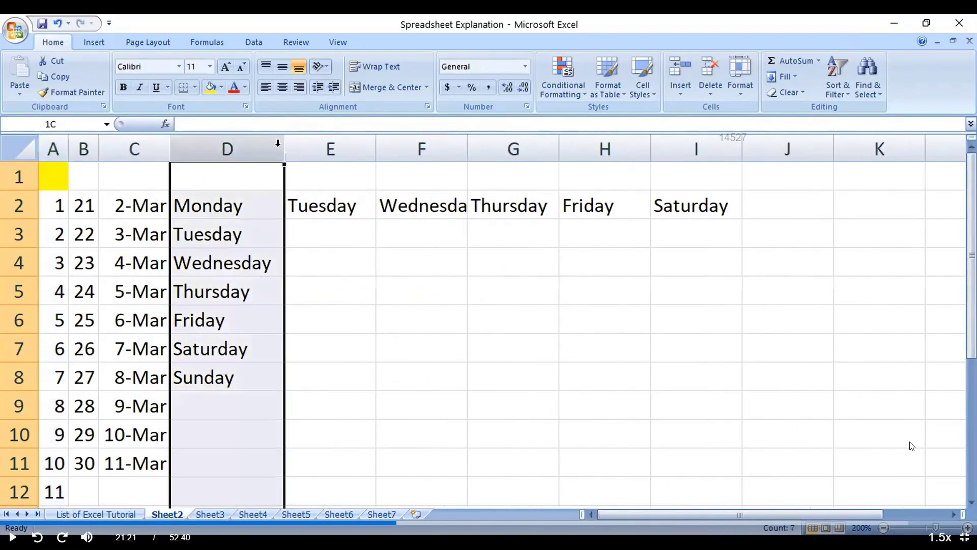
{"action": "left_click", "coordinate": [964, 537]}
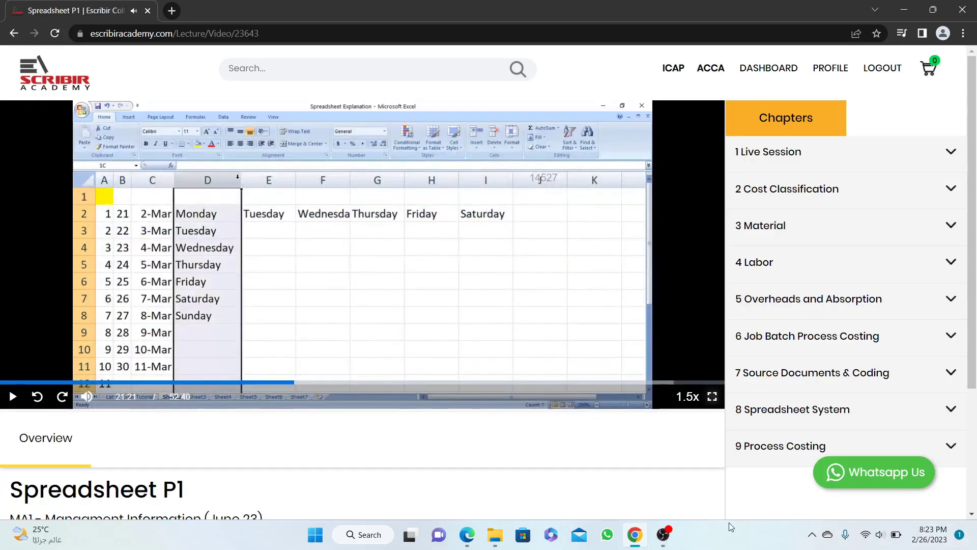